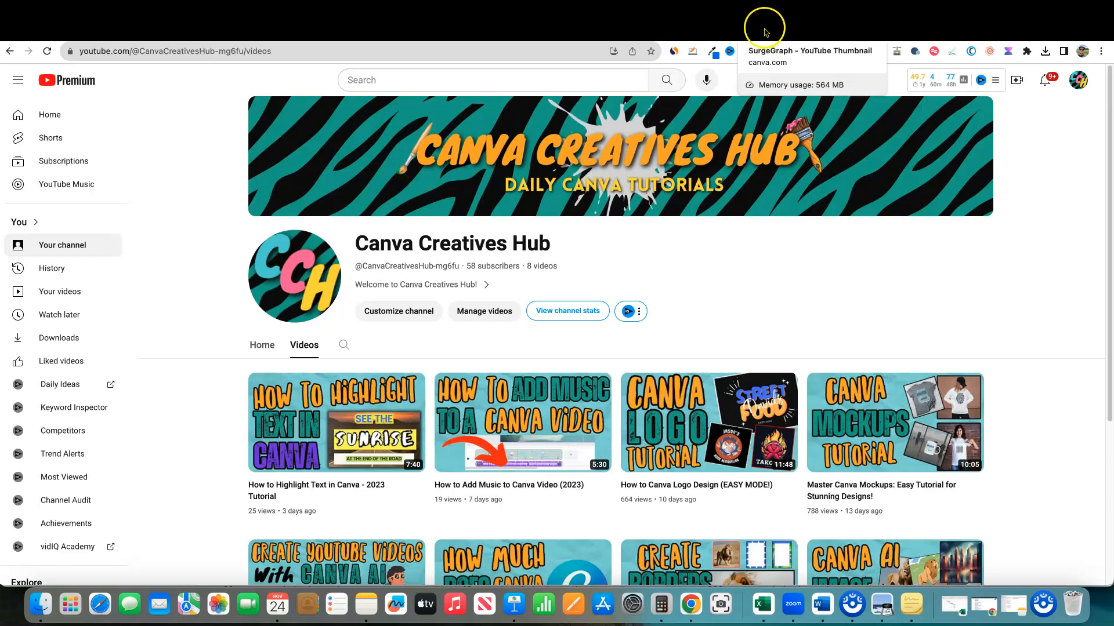
# Go to canva.com in a new browser tab
pyautogui.click(1044, 23)
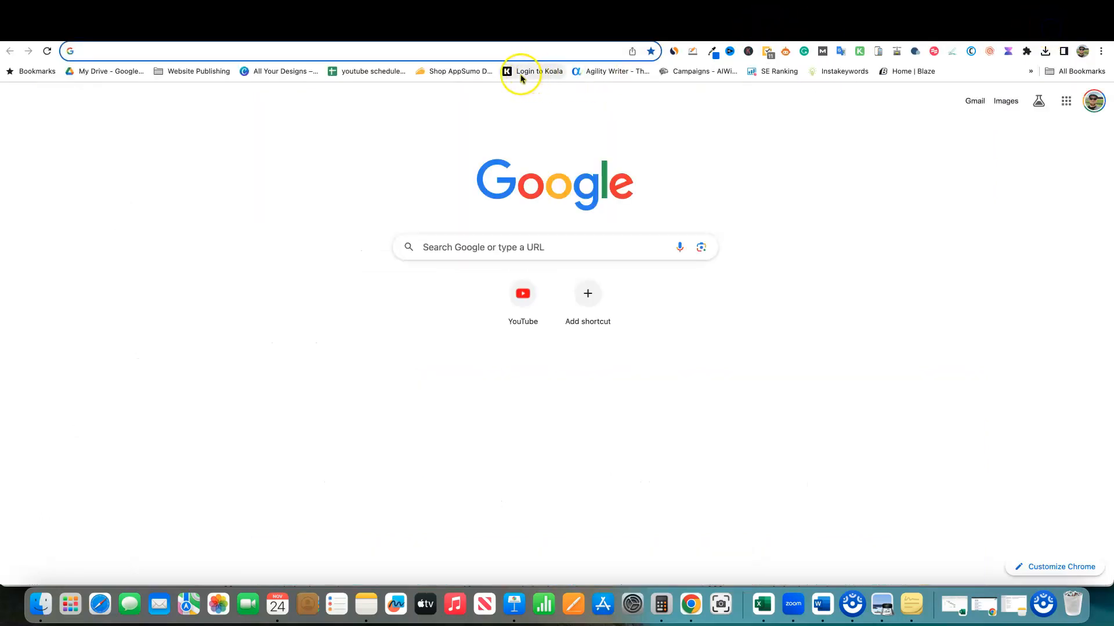
pyautogui.write('canva.com')
pyautogui.press('Return')
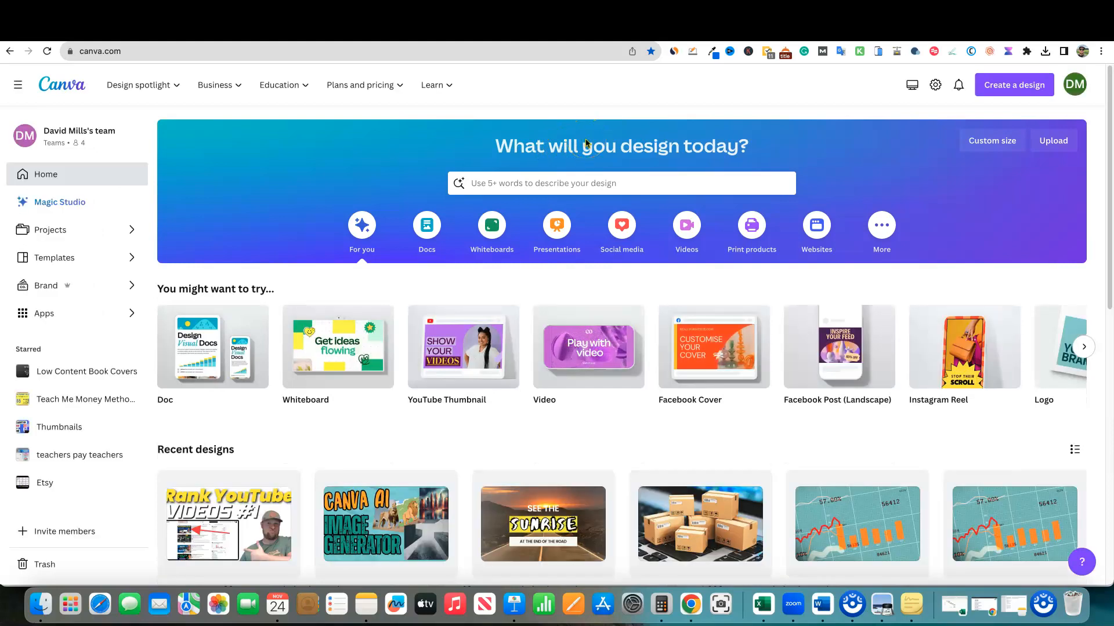
# Create a new blank YouTube Thumbnail design from the home page
pyautogui.scroll(-3, 696, 336)
pyautogui.click(337, 404)
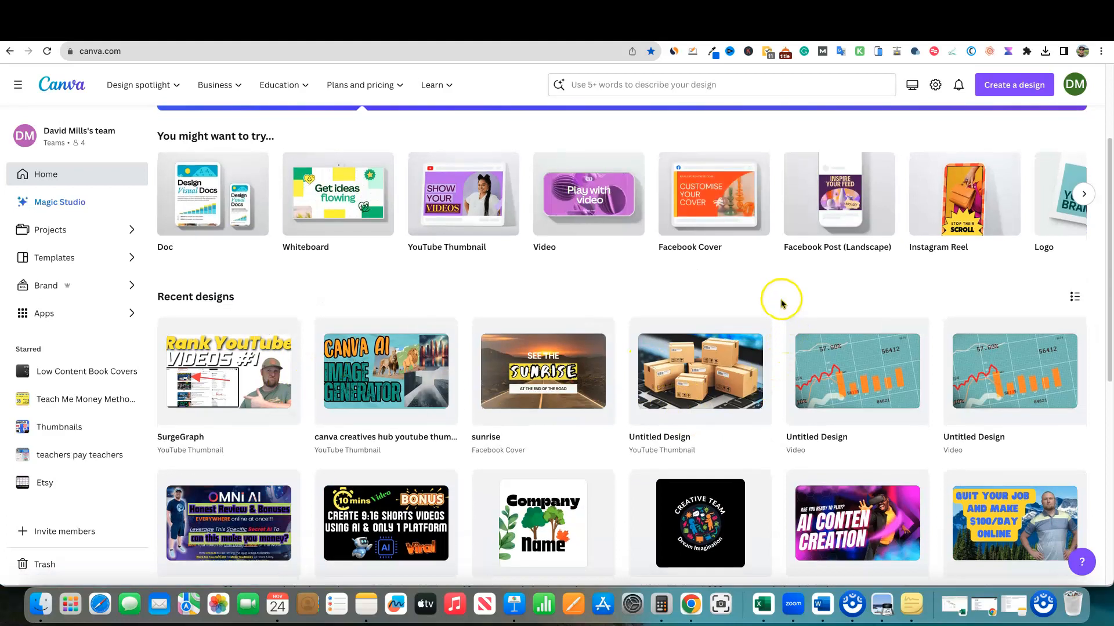
pyautogui.scroll(-10, 777, 324)
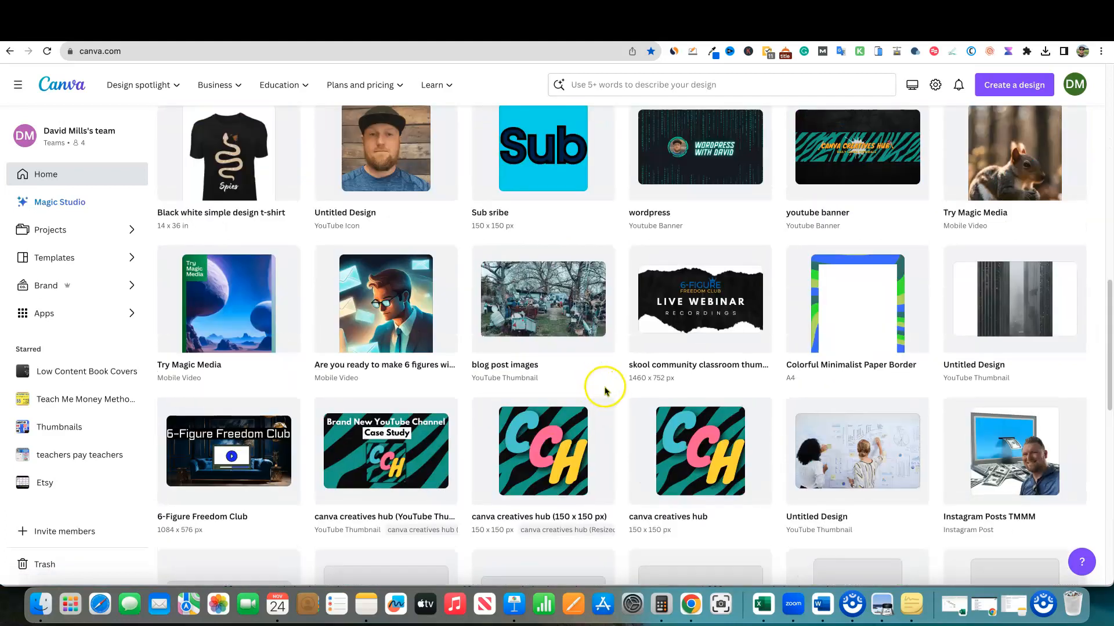
pyautogui.scroll(-5, 605, 391)
pyautogui.scroll(20, 663, 377)
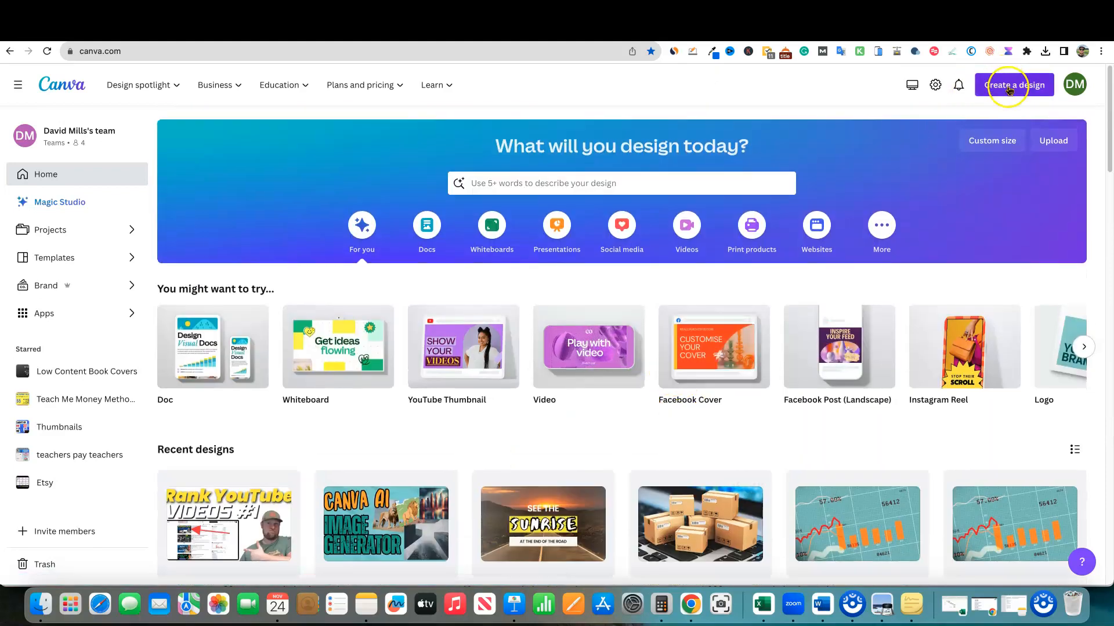
pyautogui.click(447, 360)
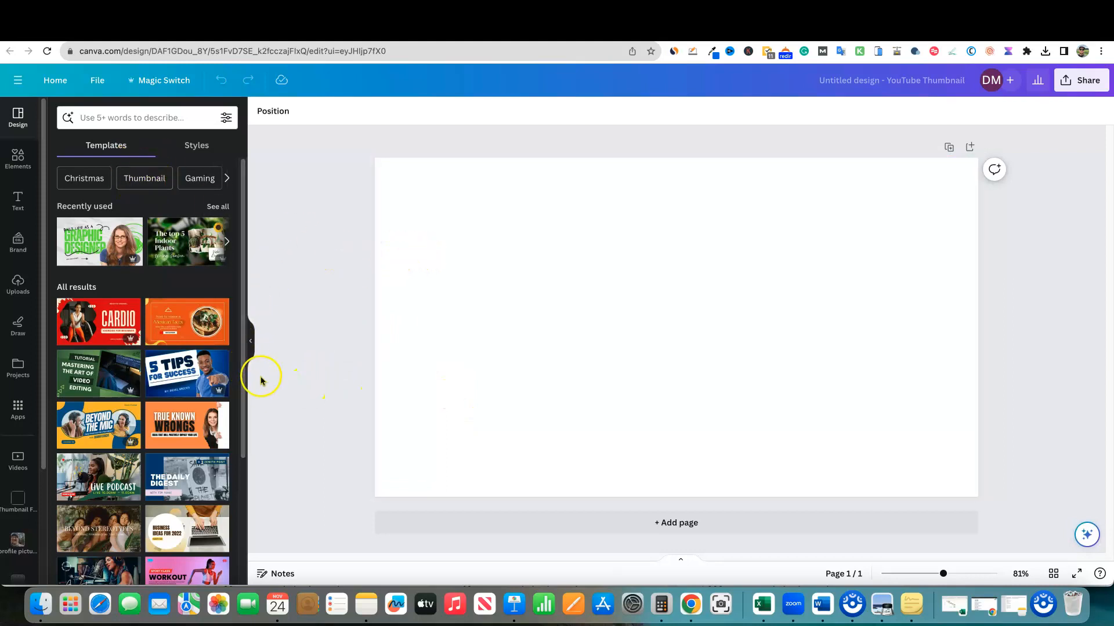
# Apply the blue "5 Tips for Success" template and delete the pointing man's photo from it
pyautogui.click(211, 388)
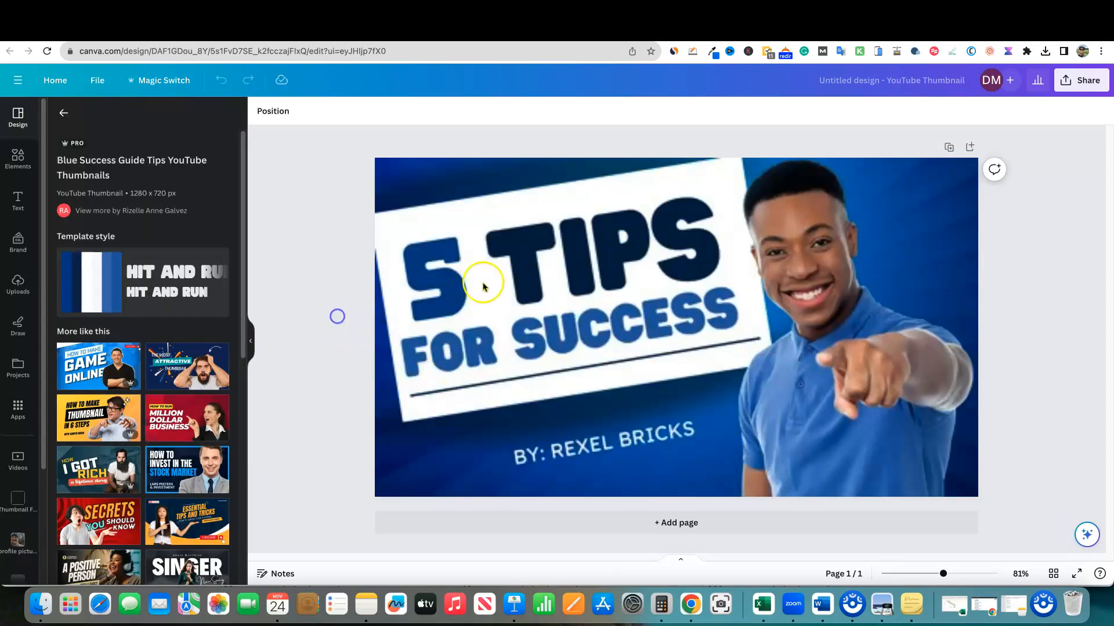
pyautogui.click(912, 458)
pyautogui.click(855, 383)
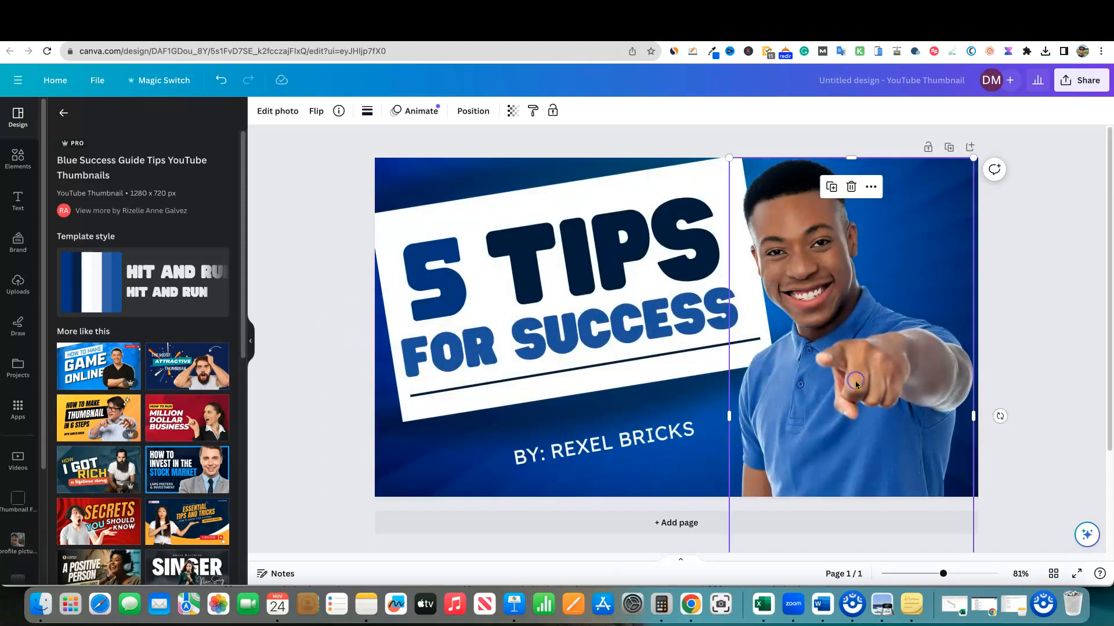
pyautogui.press('Delete')
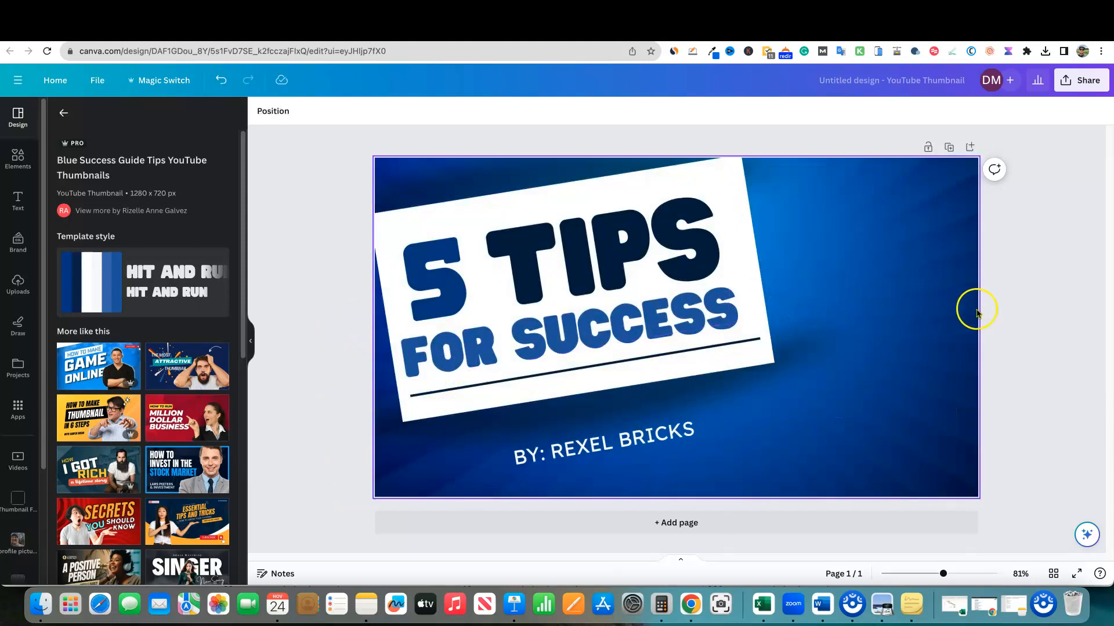
# Search the elements for "man" photos and insert the one of a man in a blue T-shirt outdoors
pyautogui.click(18, 157)
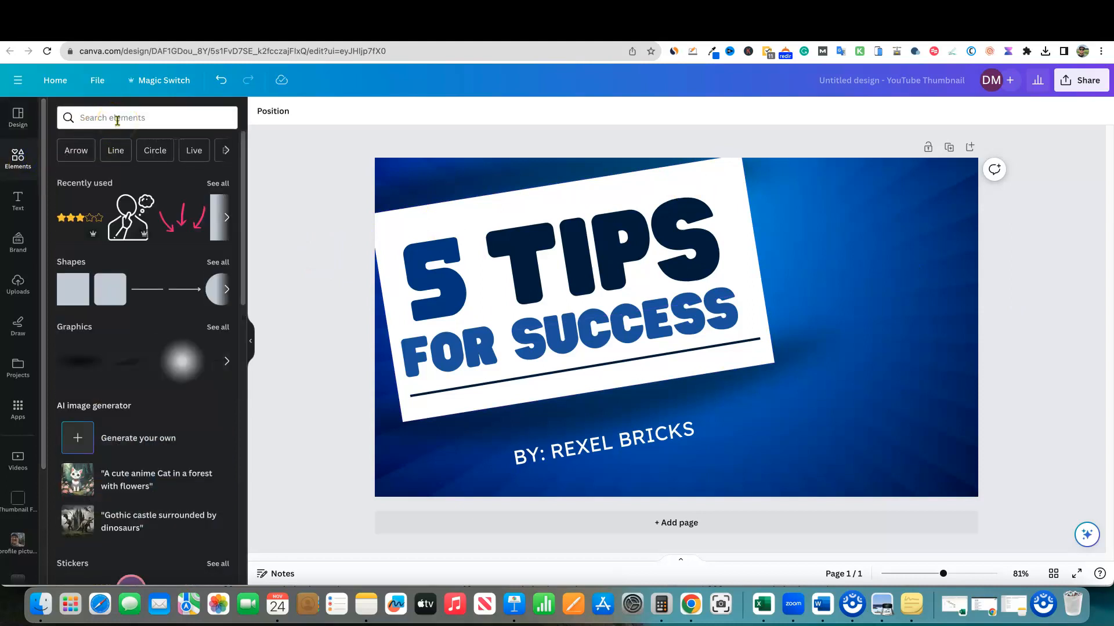
pyautogui.click(119, 120)
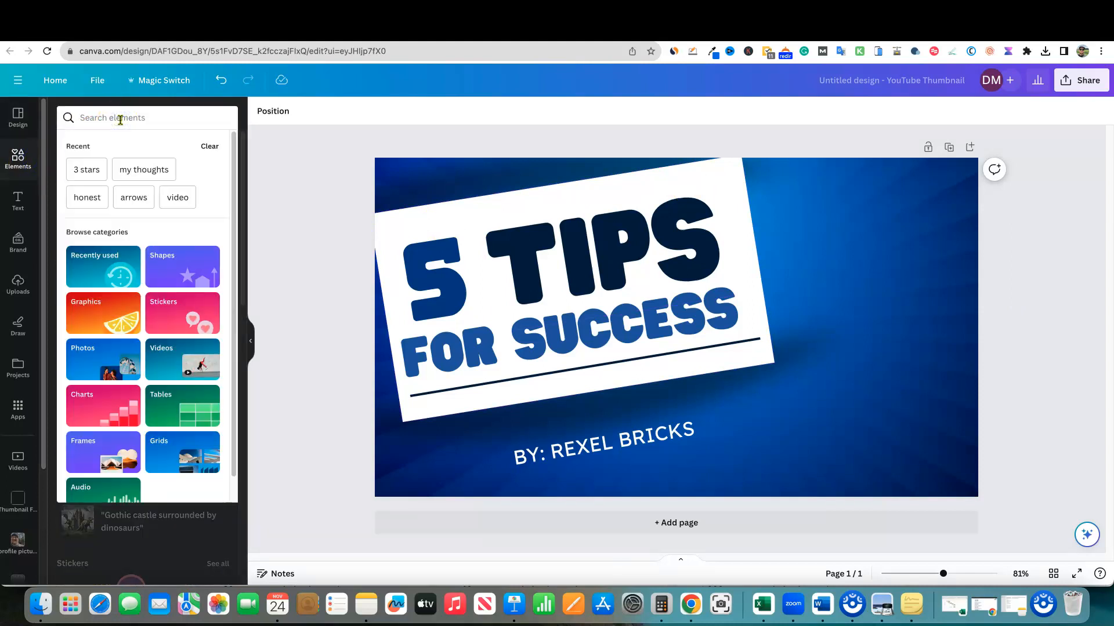
pyautogui.write('man')
pyautogui.press('Return')
pyautogui.click(137, 148)
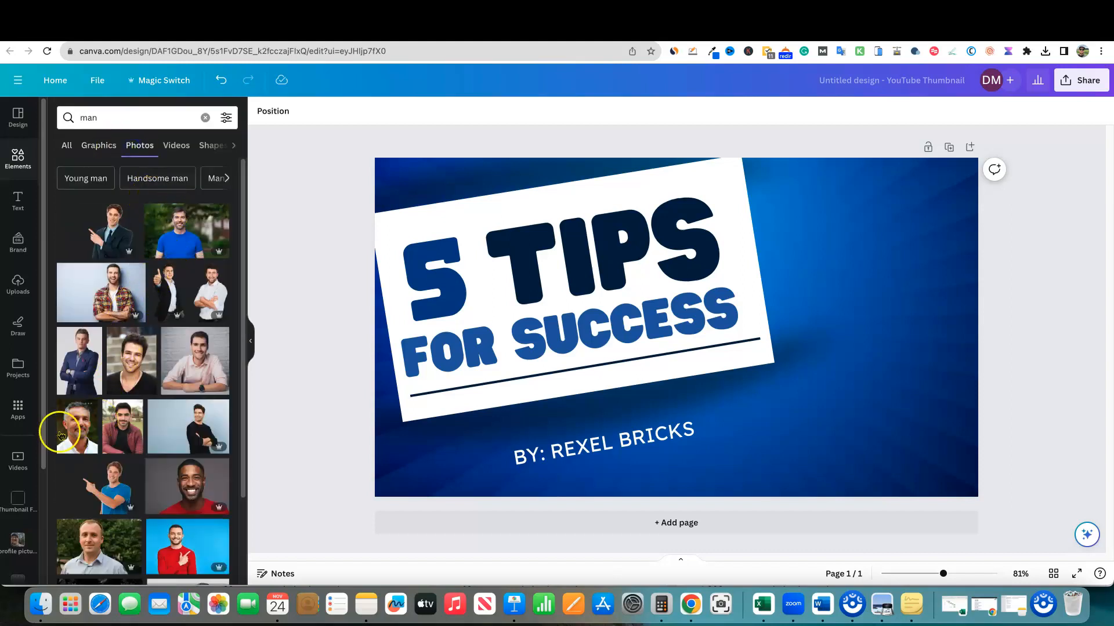
pyautogui.click(181, 239)
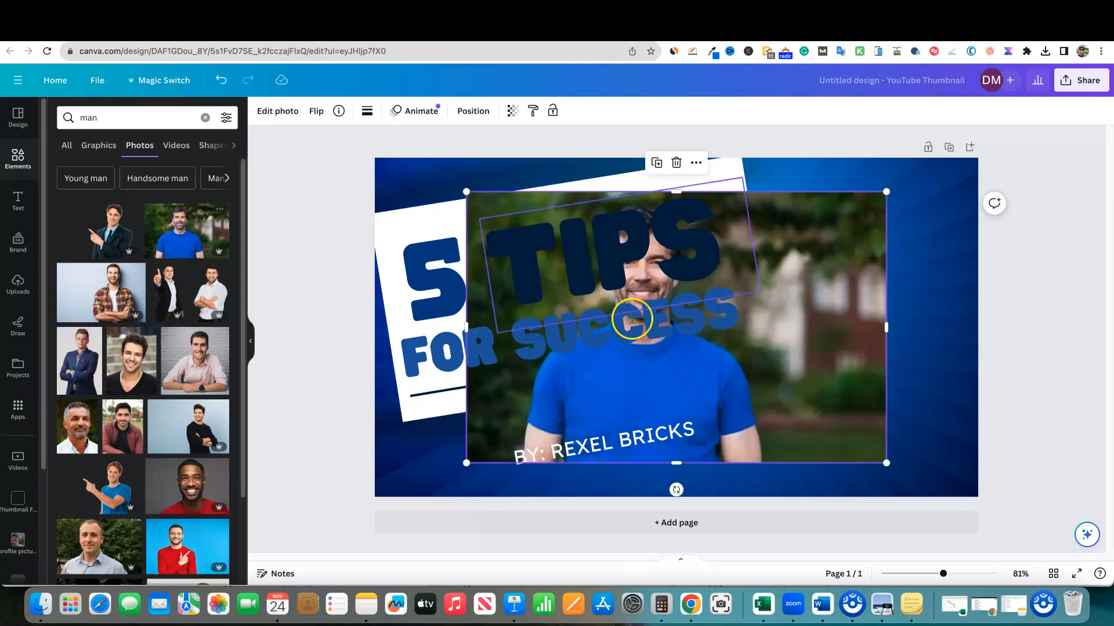
# Bring the man's photo in front of the title text and place it at about X 303 px, Y 60 px
pyautogui.moveTo(818, 393); pyautogui.dragTo(893, 392)
pyautogui.click(473, 111)
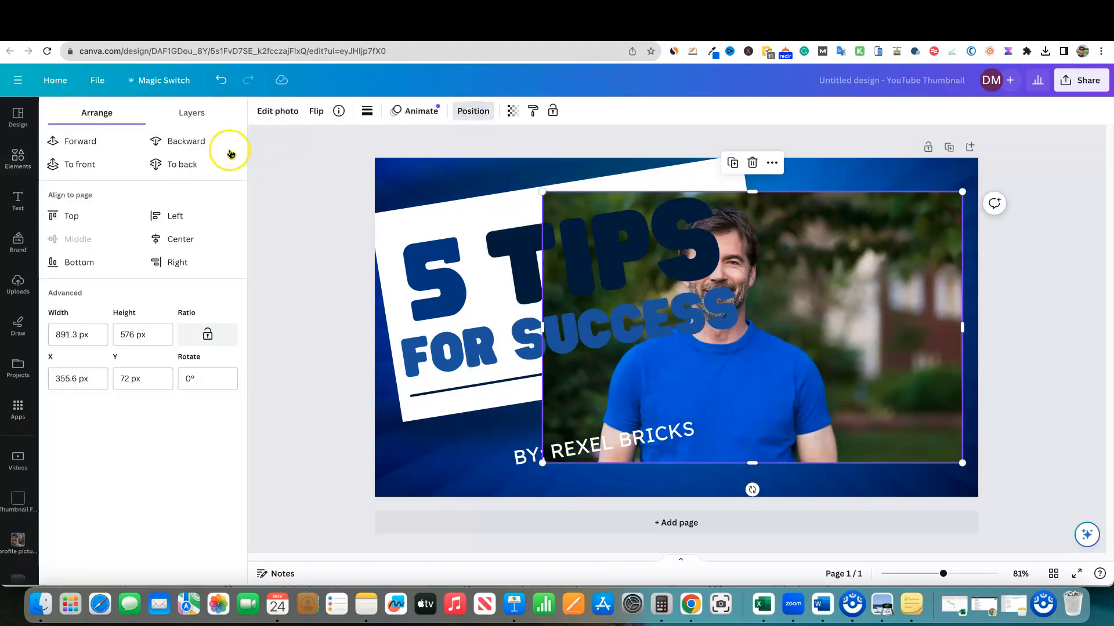
pyautogui.click(79, 164)
pyautogui.moveTo(743, 326); pyautogui.dragTo(717, 322)
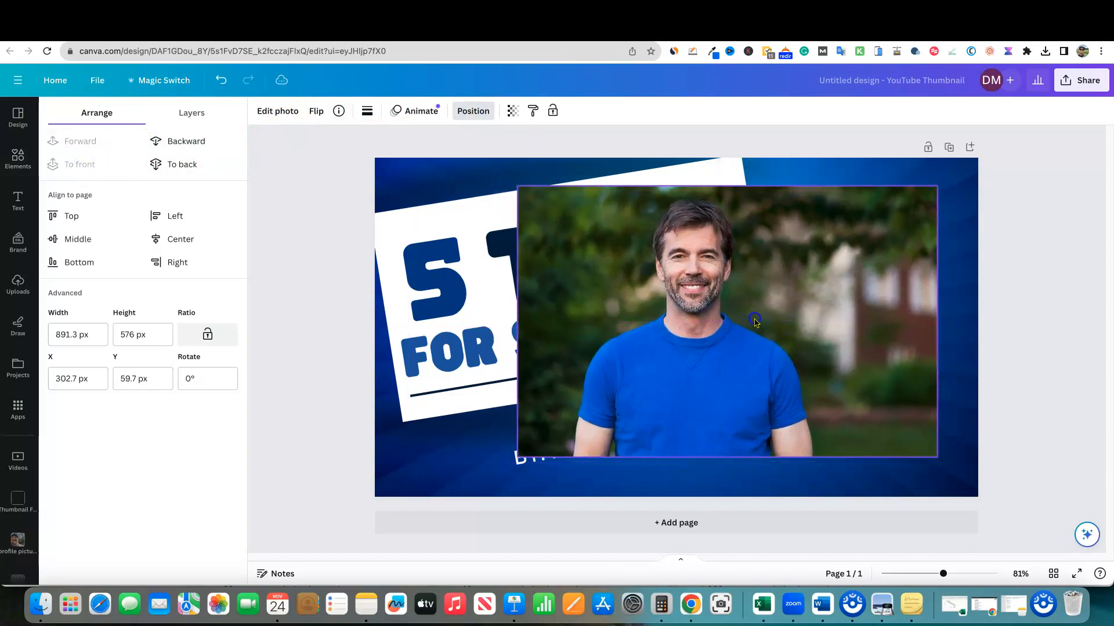
pyautogui.click(1054, 315)
# Crop the man's photo closer to him by pulling in its left, right and top edges
pyautogui.click(789, 287)
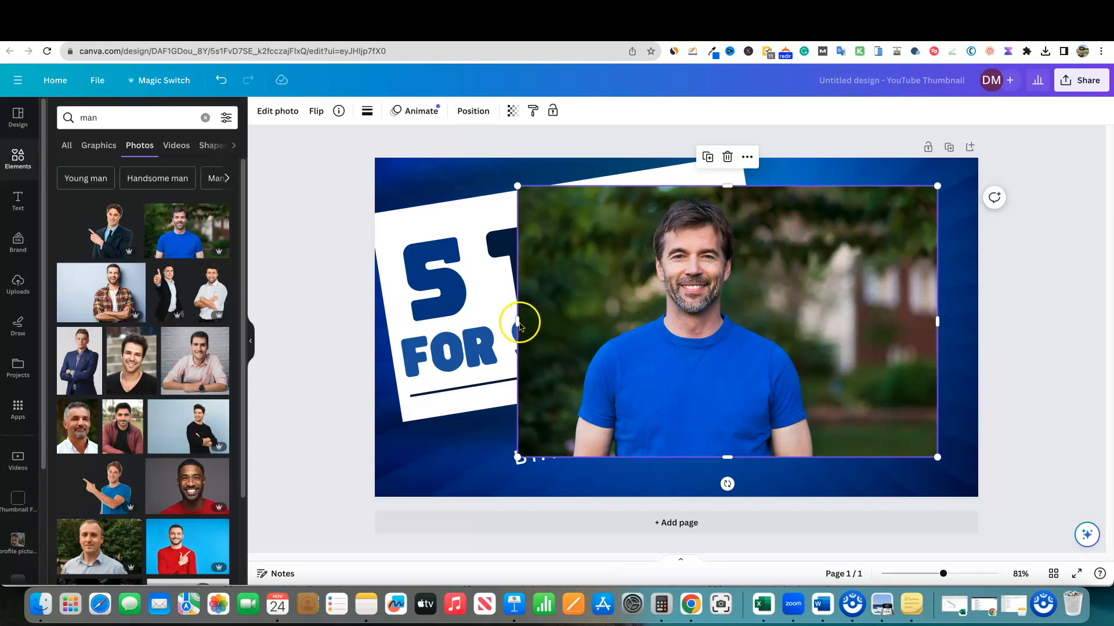
pyautogui.moveTo(518, 322); pyautogui.dragTo(566, 328)
pyautogui.moveTo(938, 322); pyautogui.dragTo(819, 328)
pyautogui.moveTo(691, 185); pyautogui.dragTo(691, 196)
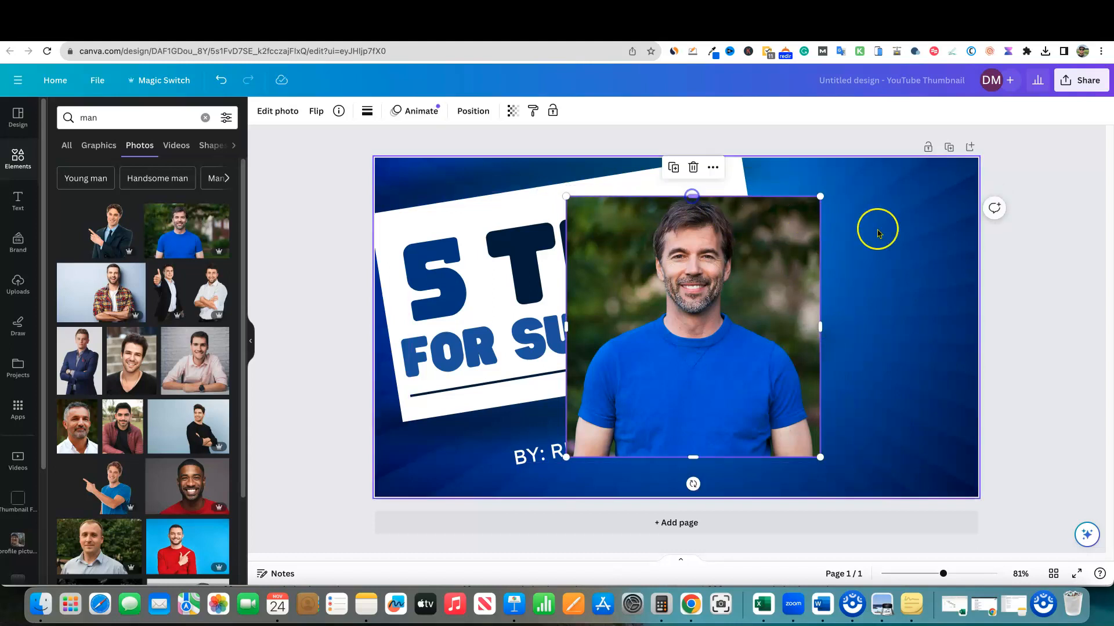
pyautogui.click(1030, 300)
# Move the cropped photo into the lower-right corner of the thumbnail and scale it down slightly
pyautogui.moveTo(696, 368); pyautogui.dragTo(857, 403)
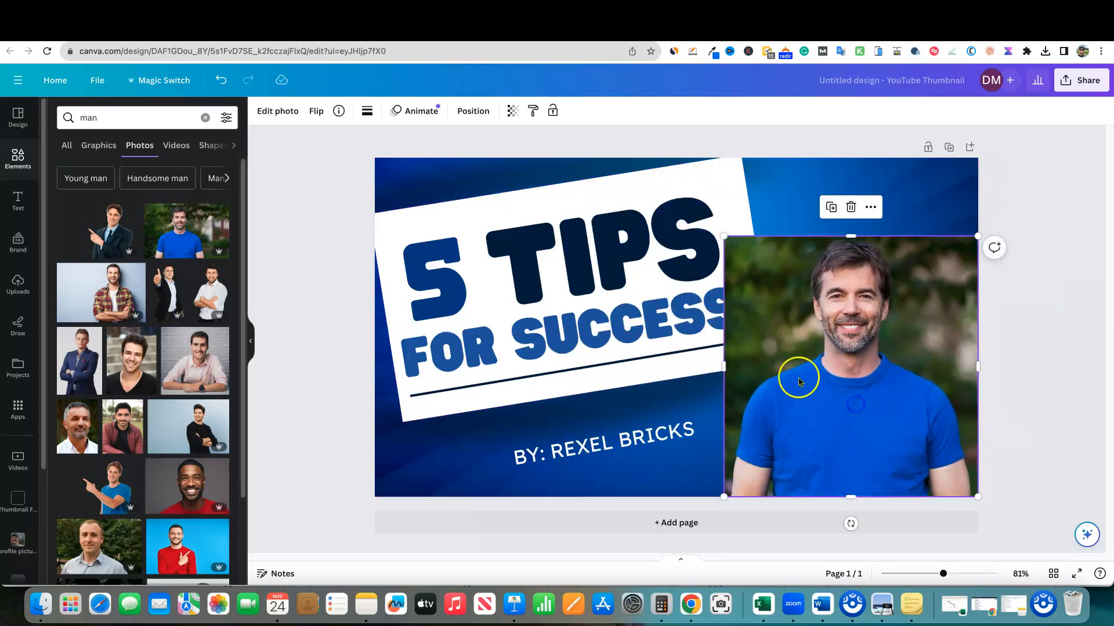
pyautogui.moveTo(723, 237); pyautogui.dragTo(743, 256)
pyautogui.click(1016, 348)
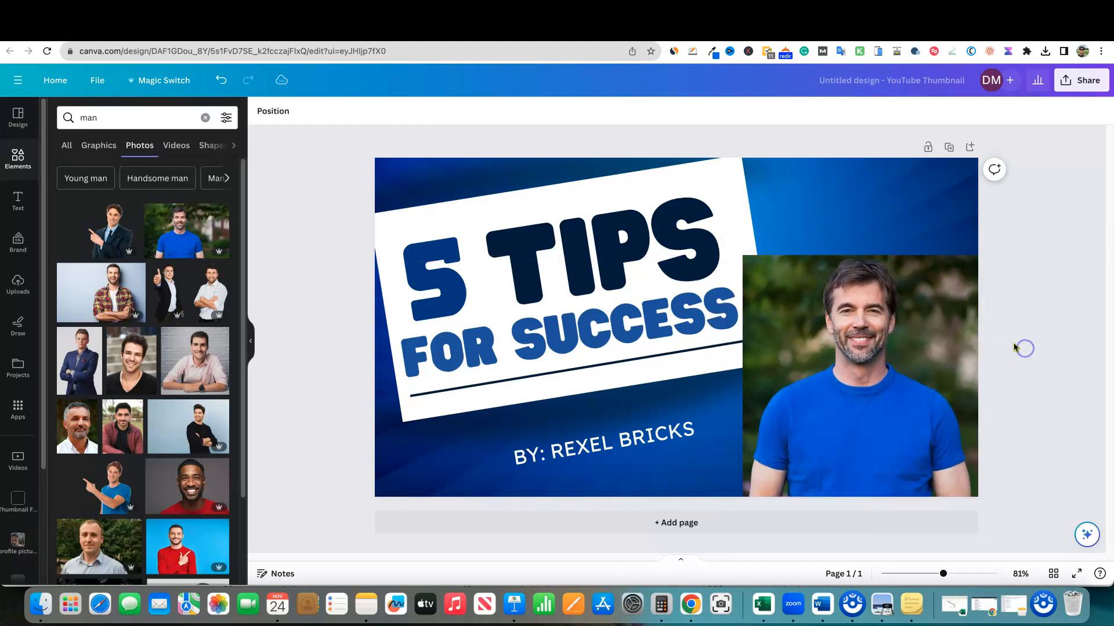
# Undo the photo's scaling, its move into the corner and its edge crops
pyautogui.click(933, 370)
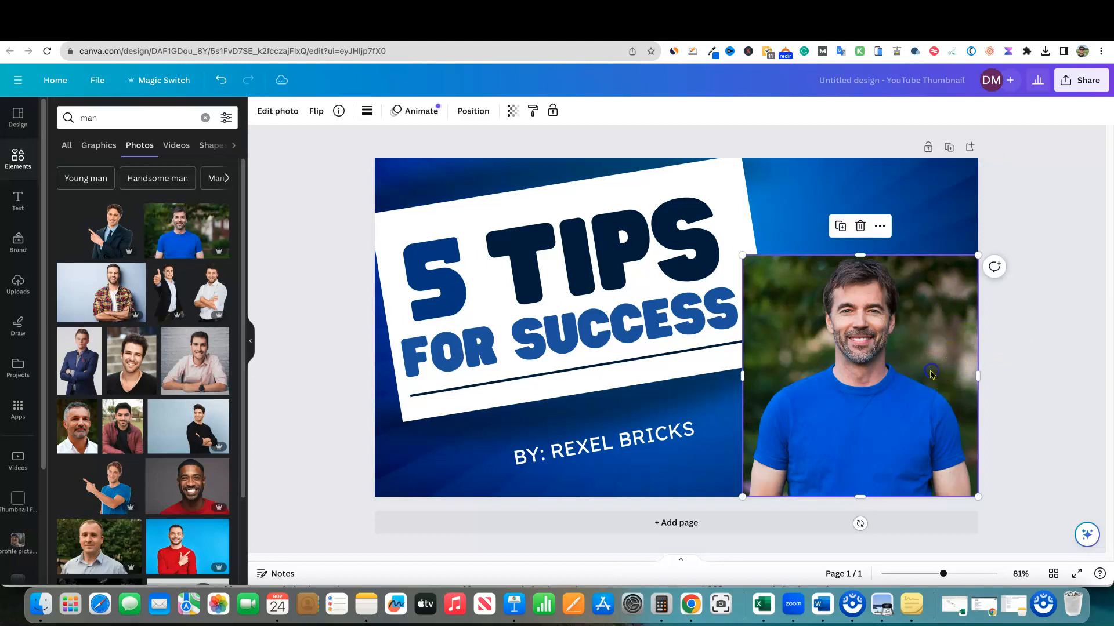
pyautogui.click(218, 84)
pyautogui.click(219, 85)
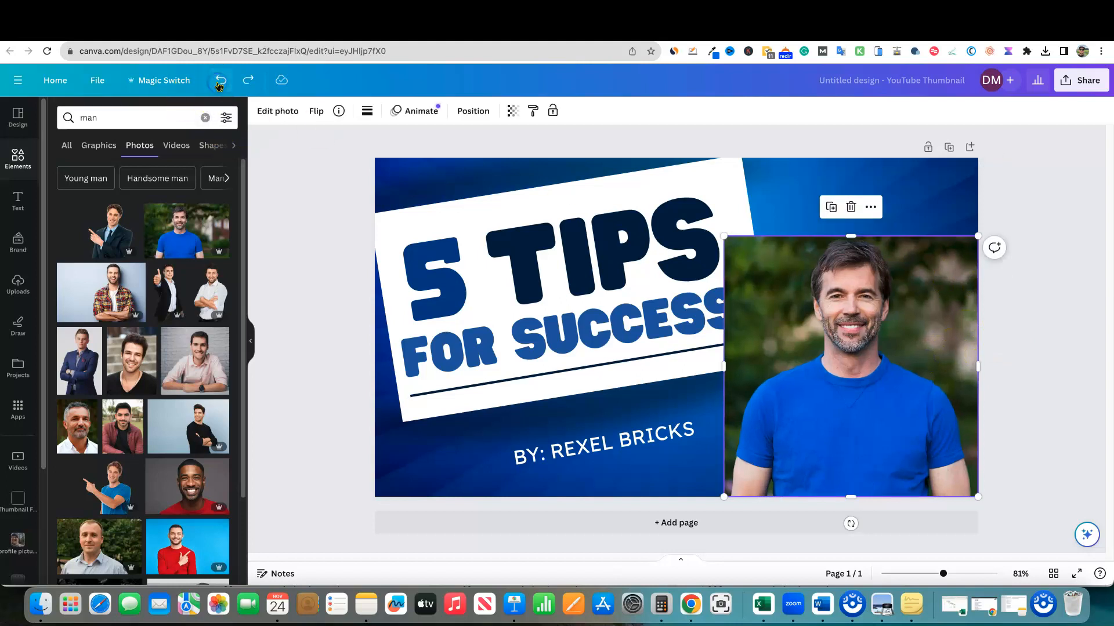
pyautogui.click(220, 85)
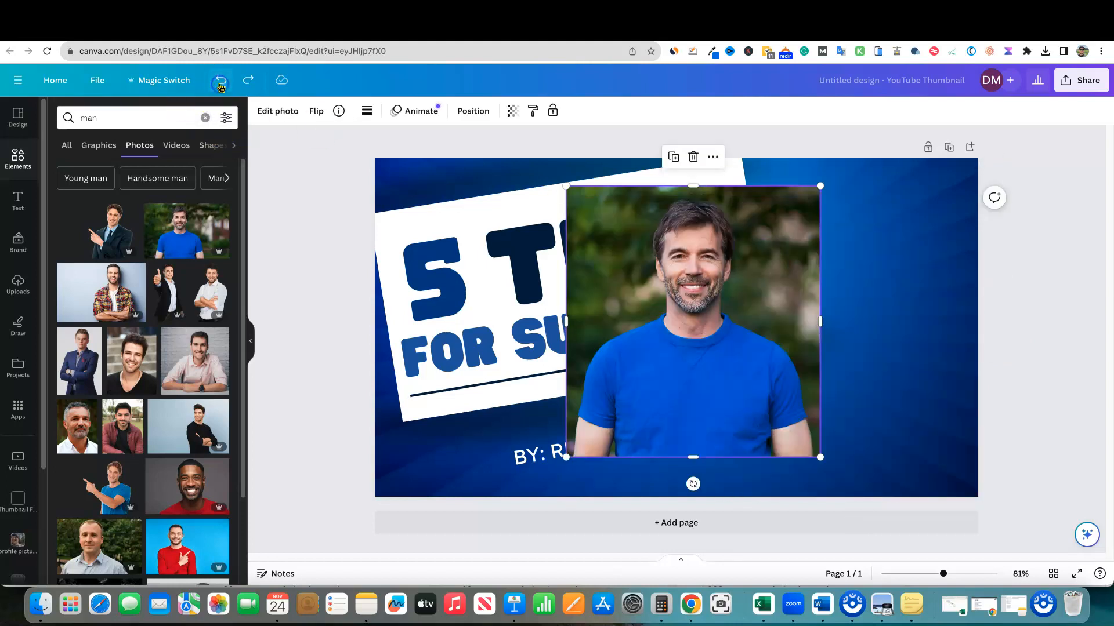
pyautogui.click(219, 85)
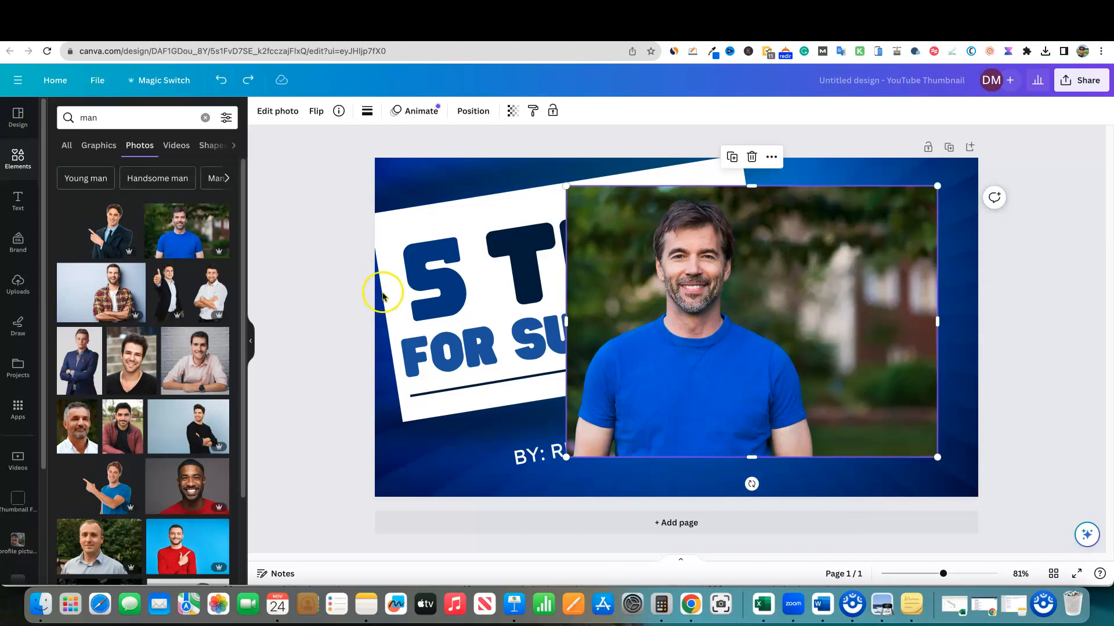
pyautogui.click(221, 80)
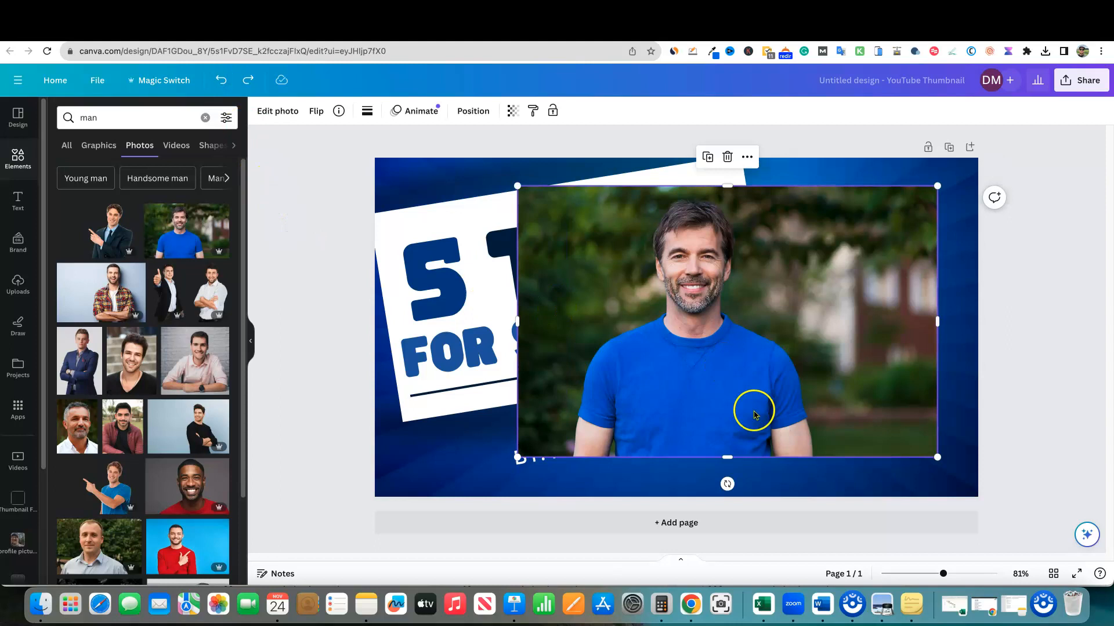
# Crop the man's photo with the photo editor's Freeform crop, framing him closely from the left, right and top, and apply it
pyautogui.click(292, 113)
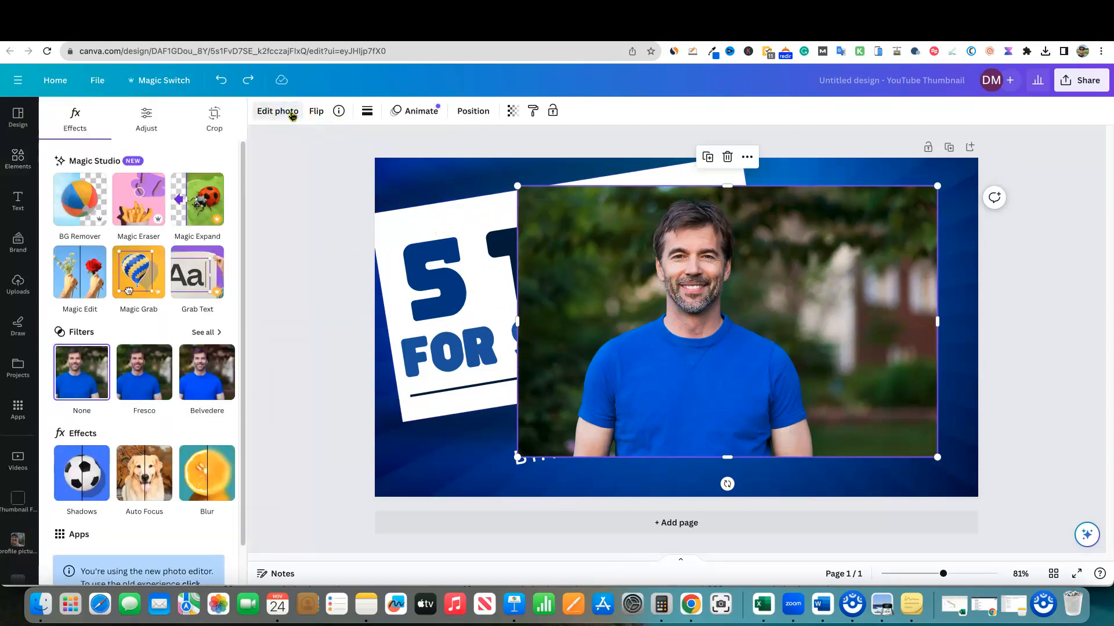
pyautogui.click(215, 118)
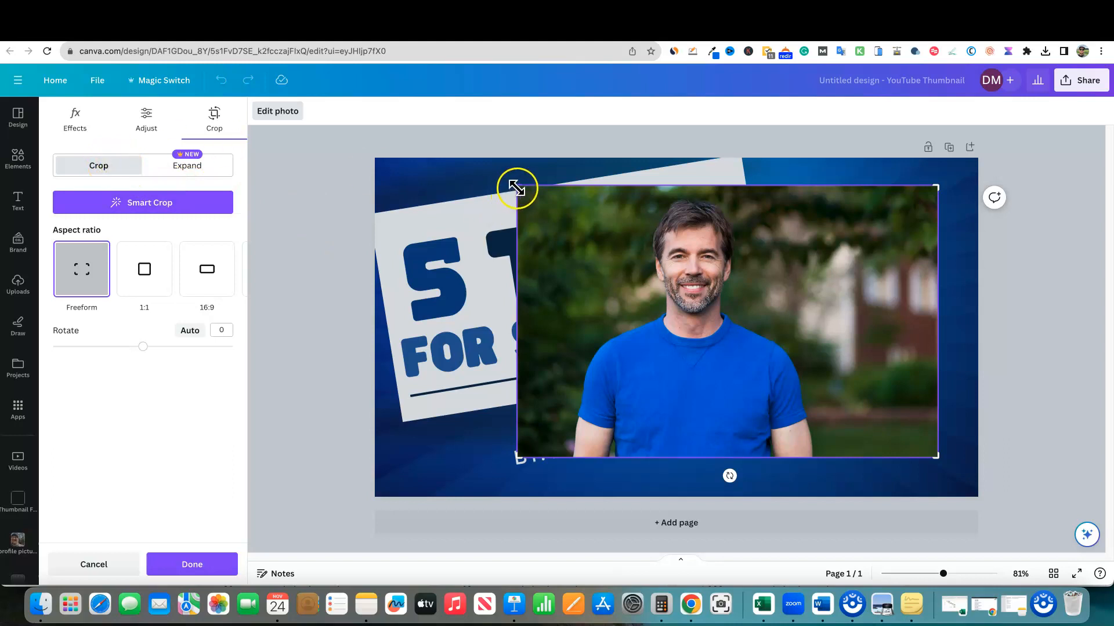
pyautogui.moveTo(516, 189); pyautogui.dragTo(568, 197)
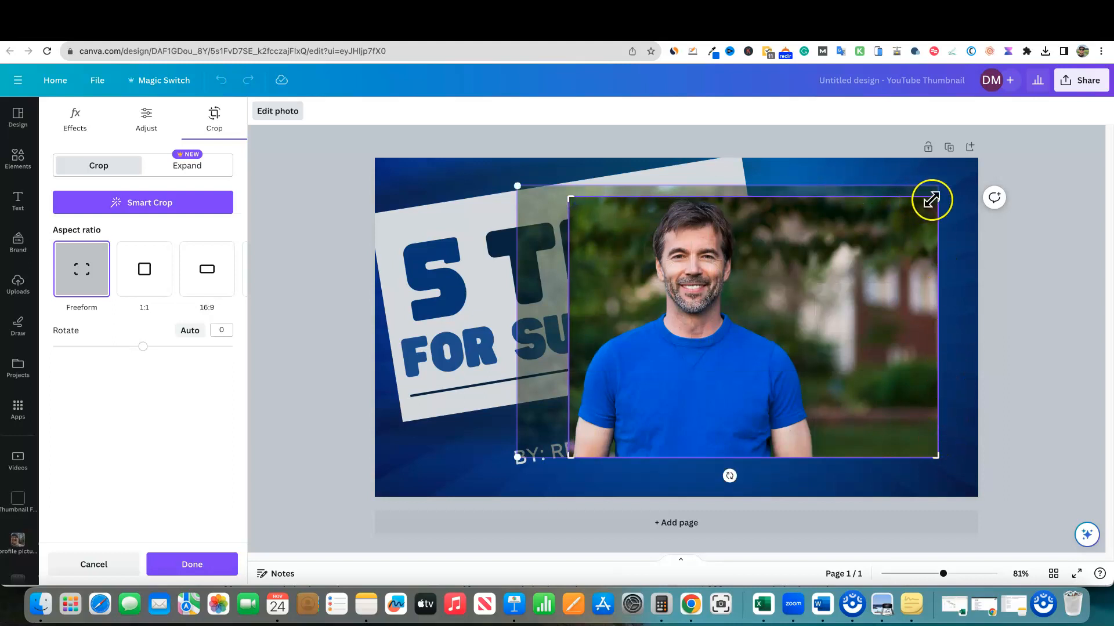
pyautogui.moveTo(935, 202); pyautogui.dragTo(815, 200)
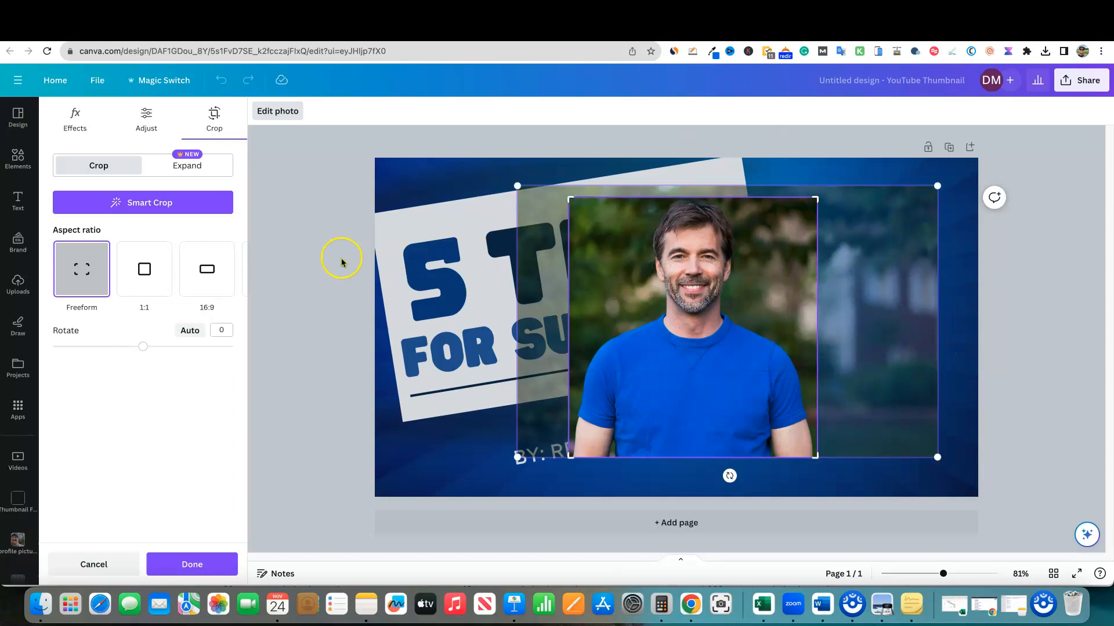
pyautogui.click(213, 562)
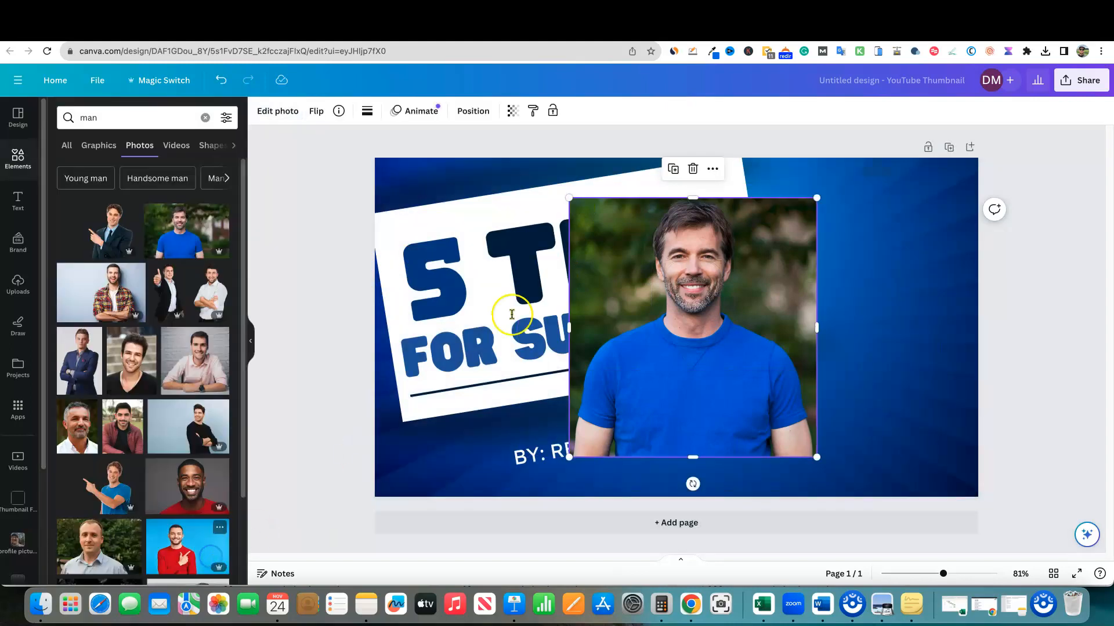
pyautogui.click(1000, 312)
# Scale the cropped photo down slightly and move it toward the right side of the thumbnail
pyautogui.click(795, 276)
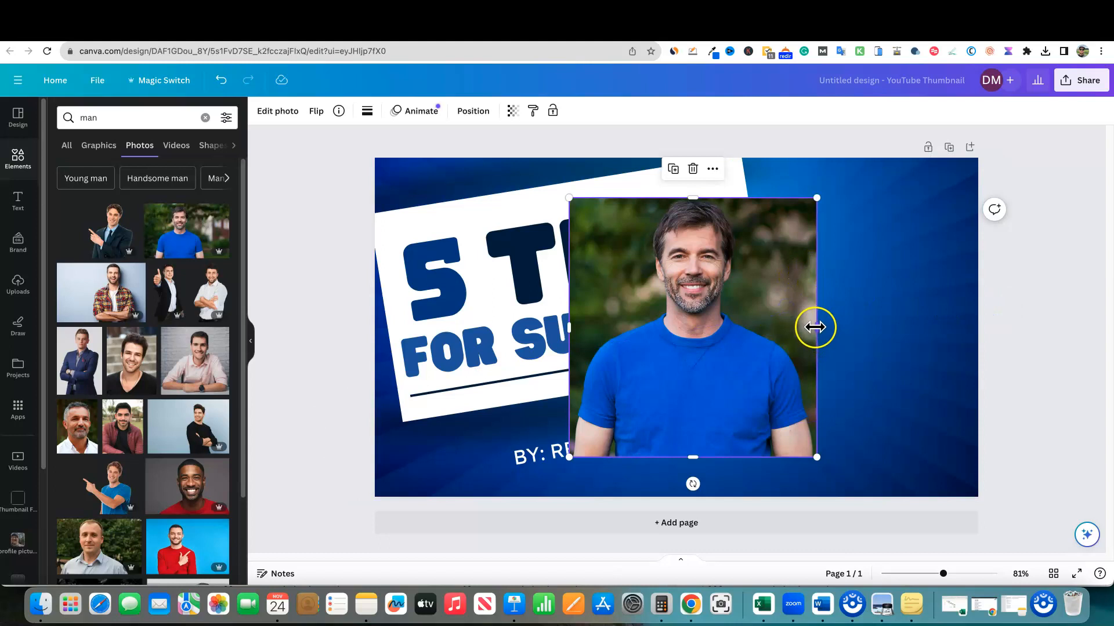
pyautogui.moveTo(814, 327)
pyautogui.mouseDown()
pyautogui.moveTo(870, 330)
pyautogui.moveTo(814, 337)
pyautogui.mouseUp()
pyautogui.moveTo(818, 198); pyautogui.dragTo(893, 320)
pyautogui.moveTo(688, 352); pyautogui.dragTo(760, 355)
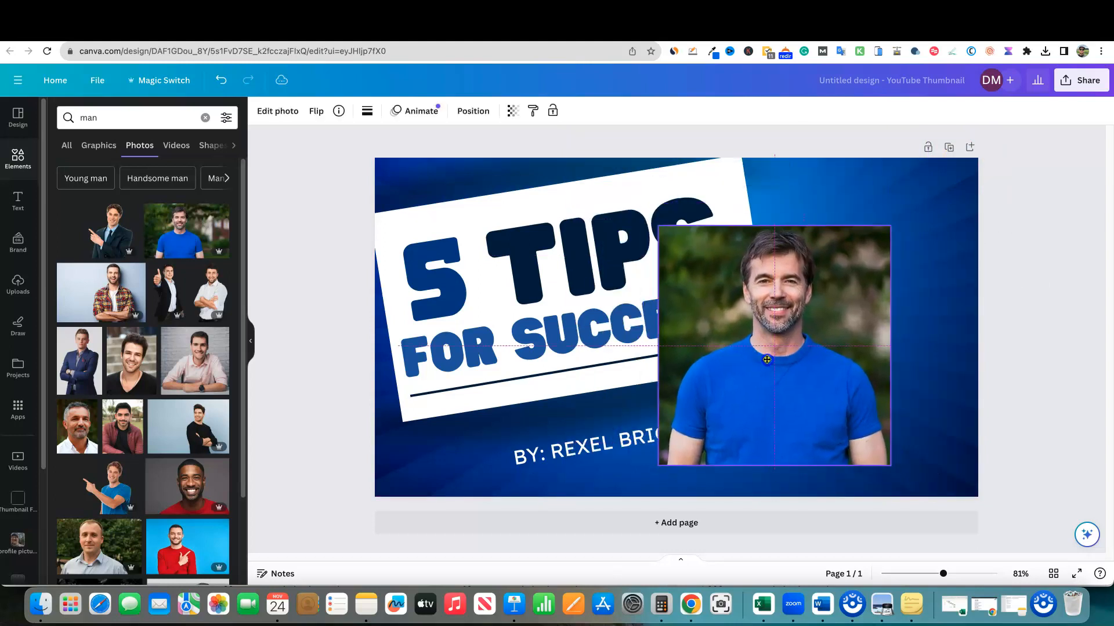
# Undo the latest size and position changes to the cropped photo
pyautogui.click(220, 84)
pyautogui.click(220, 84)
pyautogui.click(221, 85)
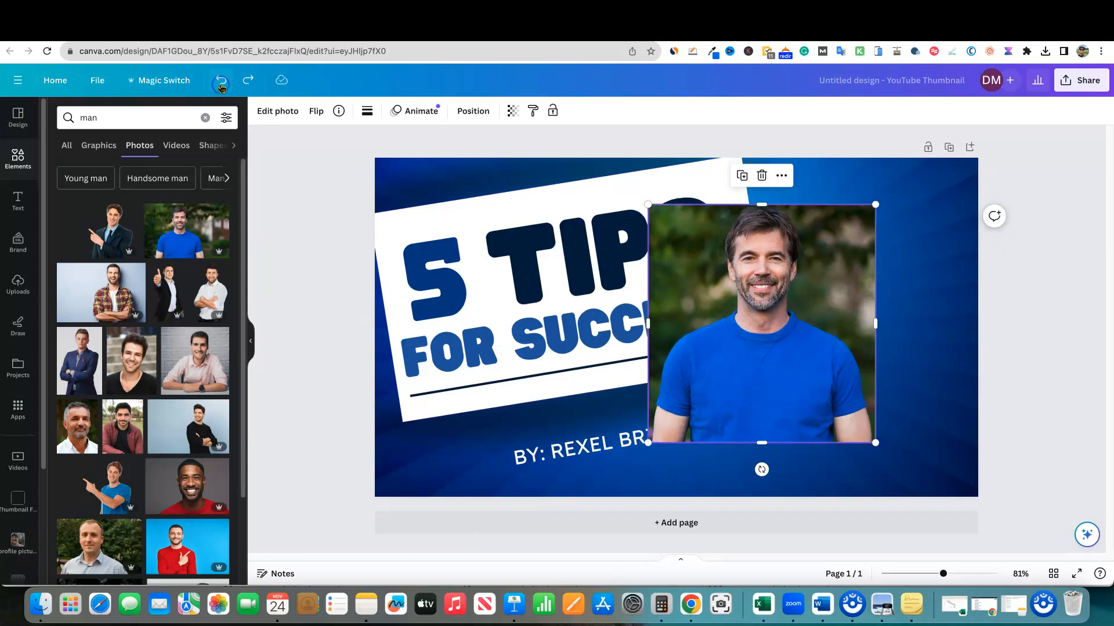
# Try a 16:9 Smart Crop on the man's photo with the rotation set back to 0, and discard the crop
pyautogui.click(673, 310)
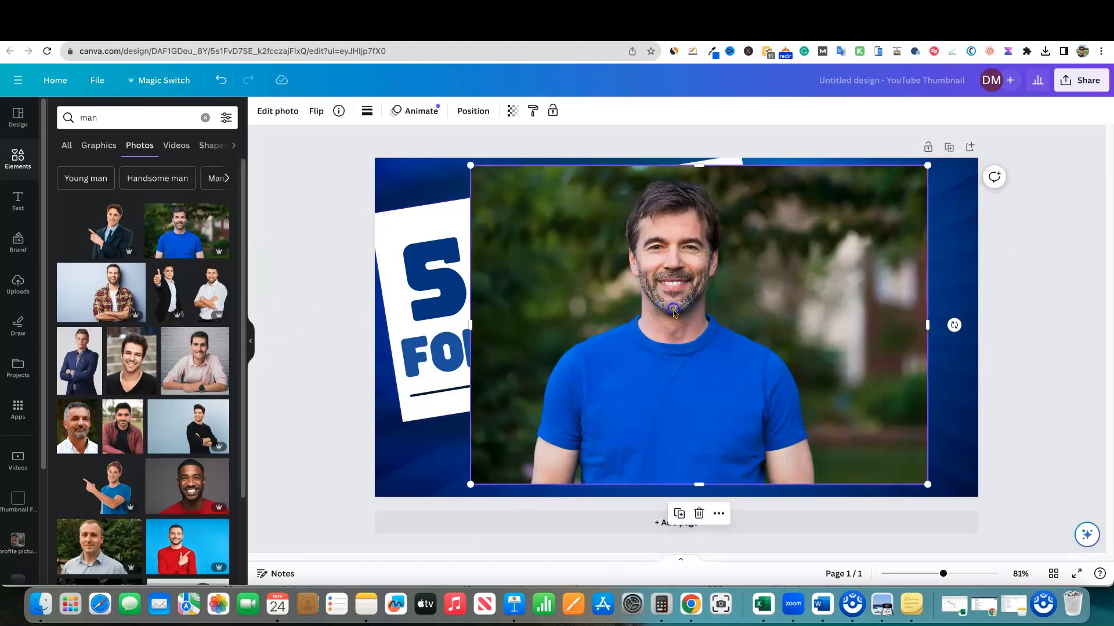
pyautogui.click(273, 109)
pyautogui.click(206, 121)
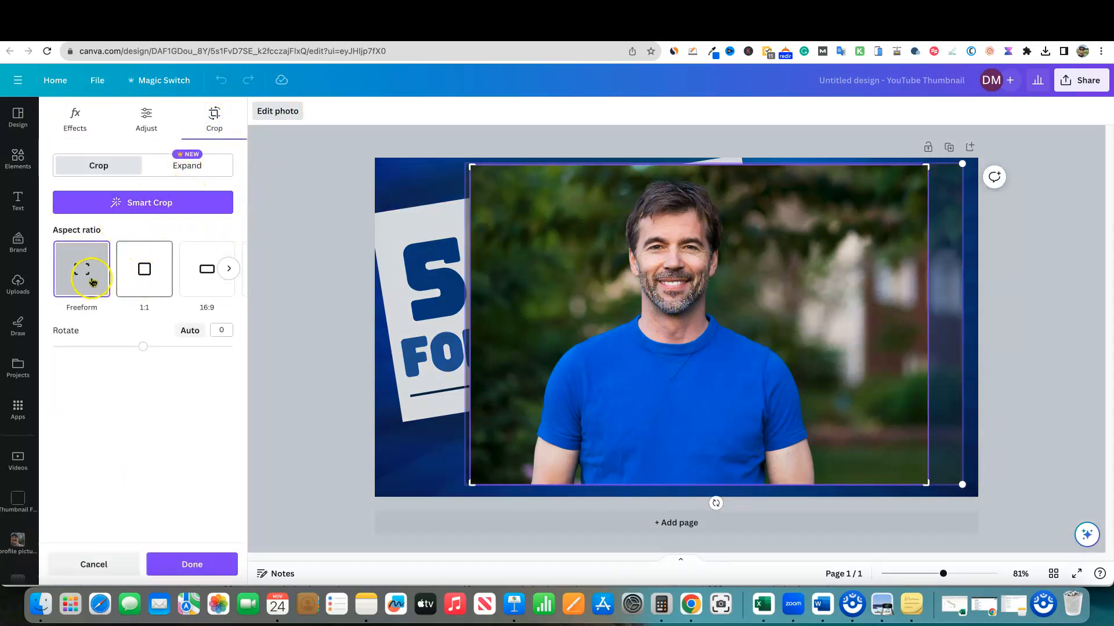
pyautogui.click(200, 274)
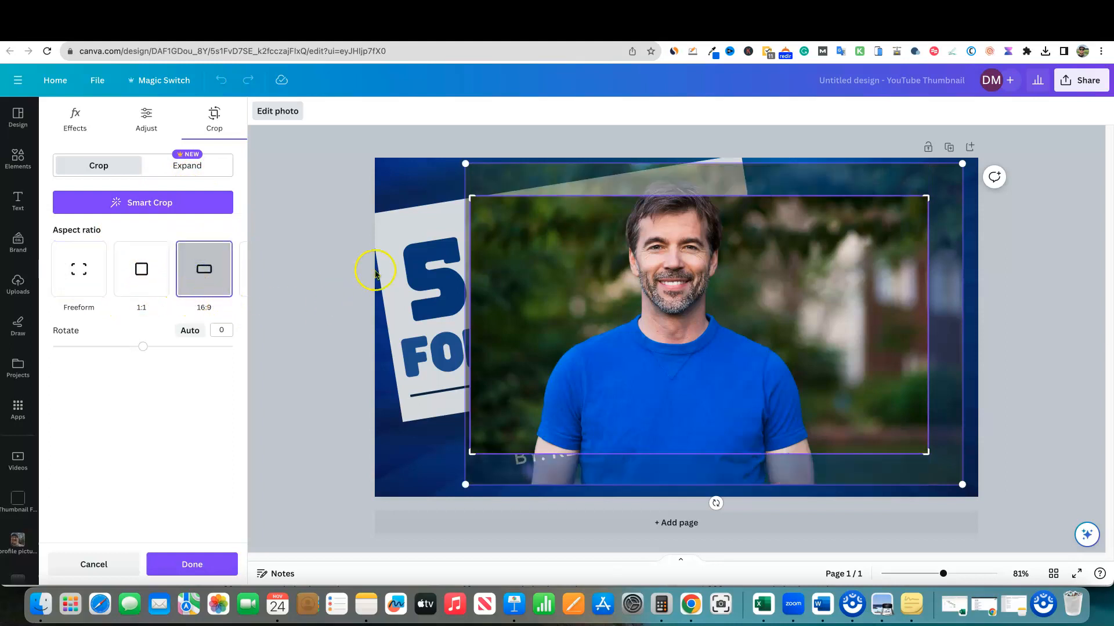
pyautogui.click(146, 203)
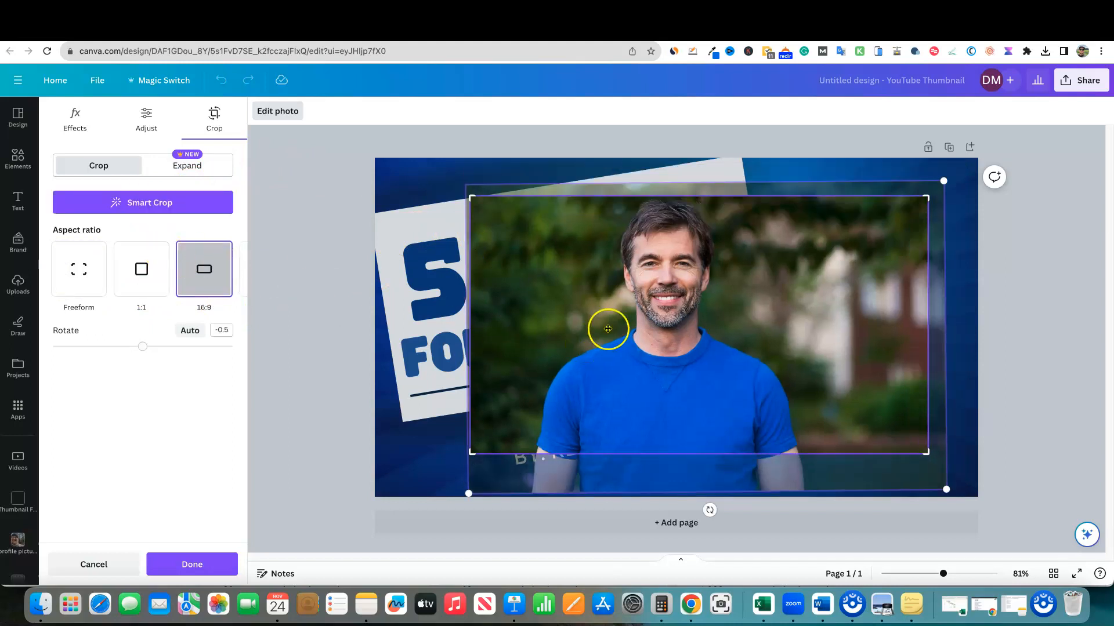
pyautogui.moveTo(645, 351); pyautogui.dragTo(738, 344)
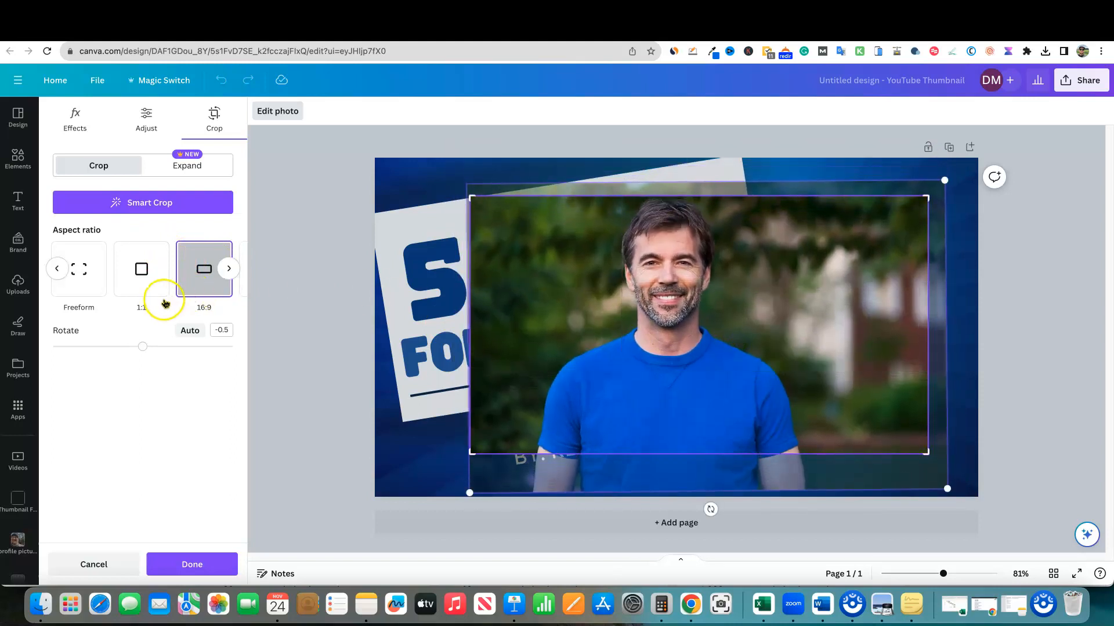
pyautogui.moveTo(147, 349)
pyautogui.mouseDown()
pyautogui.moveTo(163, 348)
pyautogui.moveTo(114, 351)
pyautogui.moveTo(144, 352)
pyautogui.mouseUp()
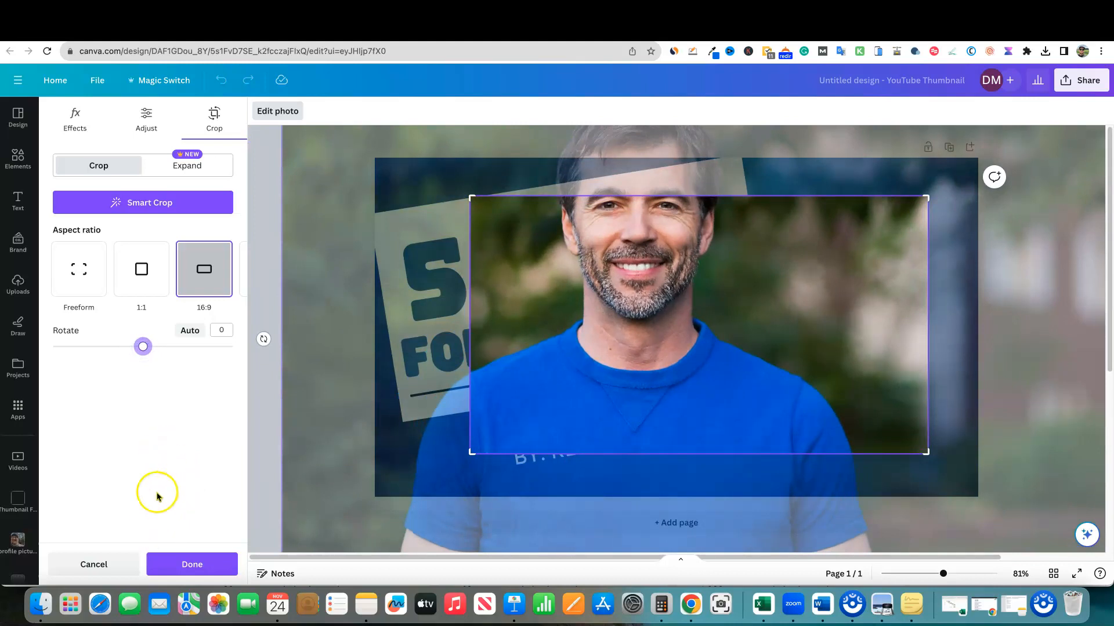
pyautogui.click(92, 567)
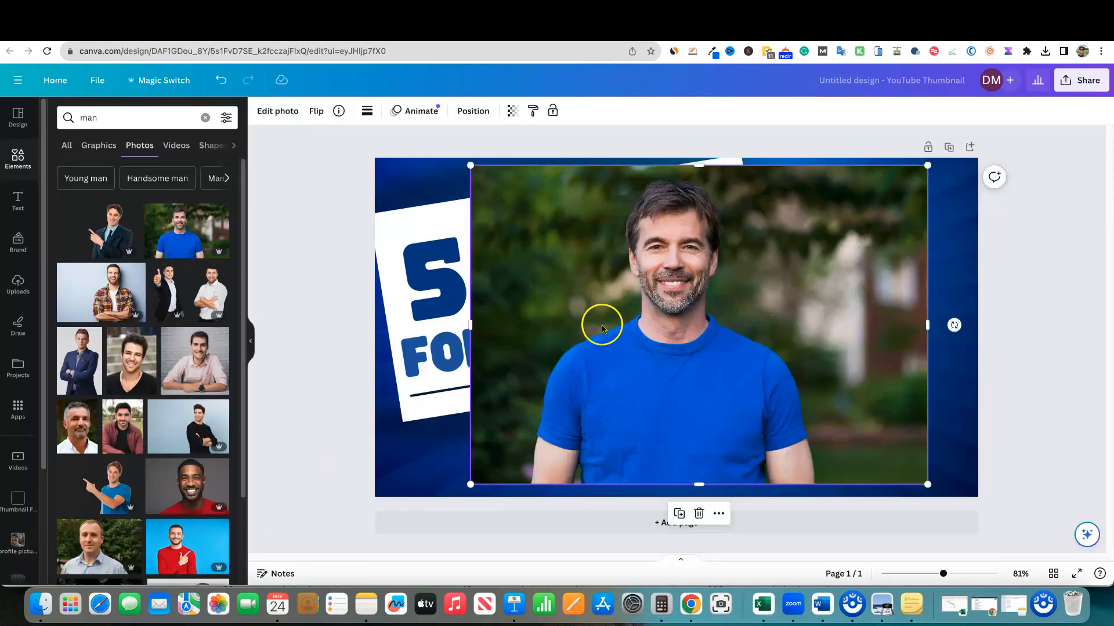
# Crop the man's photo with the photo editor's Freeform crop tightly around his head, down to the shirt collar, and apply it
pyautogui.click(291, 113)
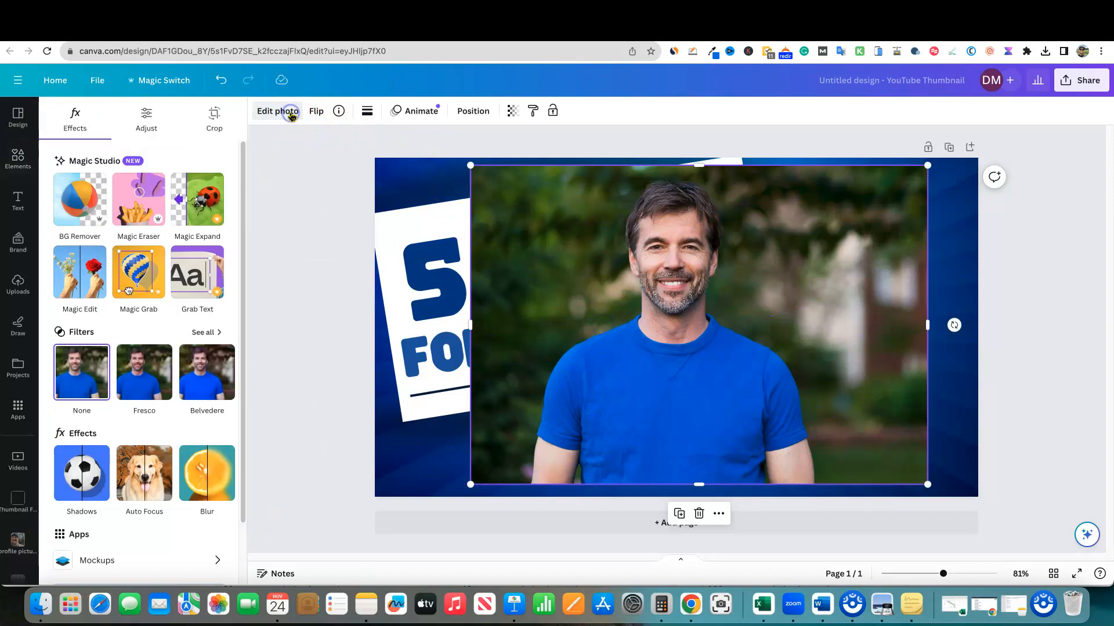
pyautogui.click(214, 125)
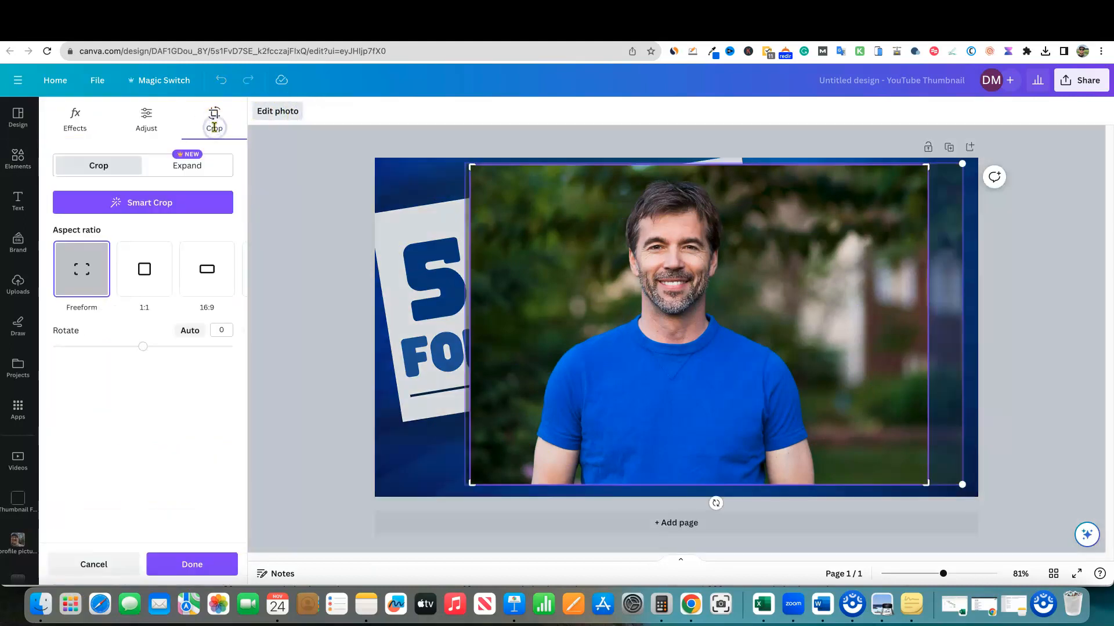
pyautogui.click(91, 165)
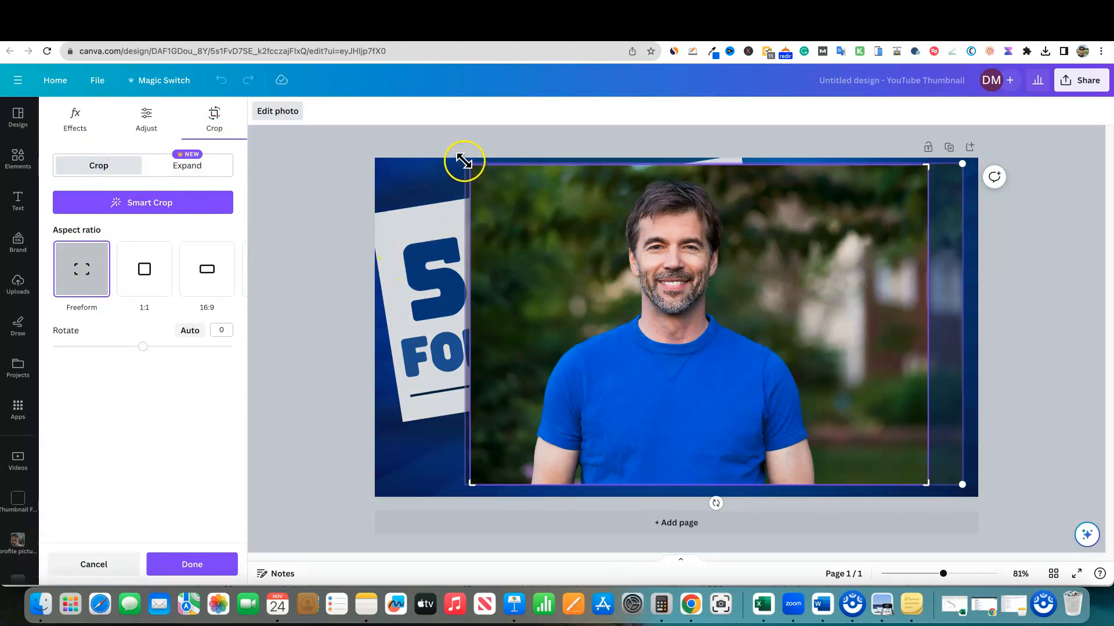
pyautogui.moveTo(468, 165); pyautogui.dragTo(612, 176)
pyautogui.moveTo(928, 178); pyautogui.dragTo(759, 182)
pyautogui.moveTo(737, 175); pyautogui.dragTo(735, 176)
pyautogui.moveTo(732, 485); pyautogui.dragTo(733, 328)
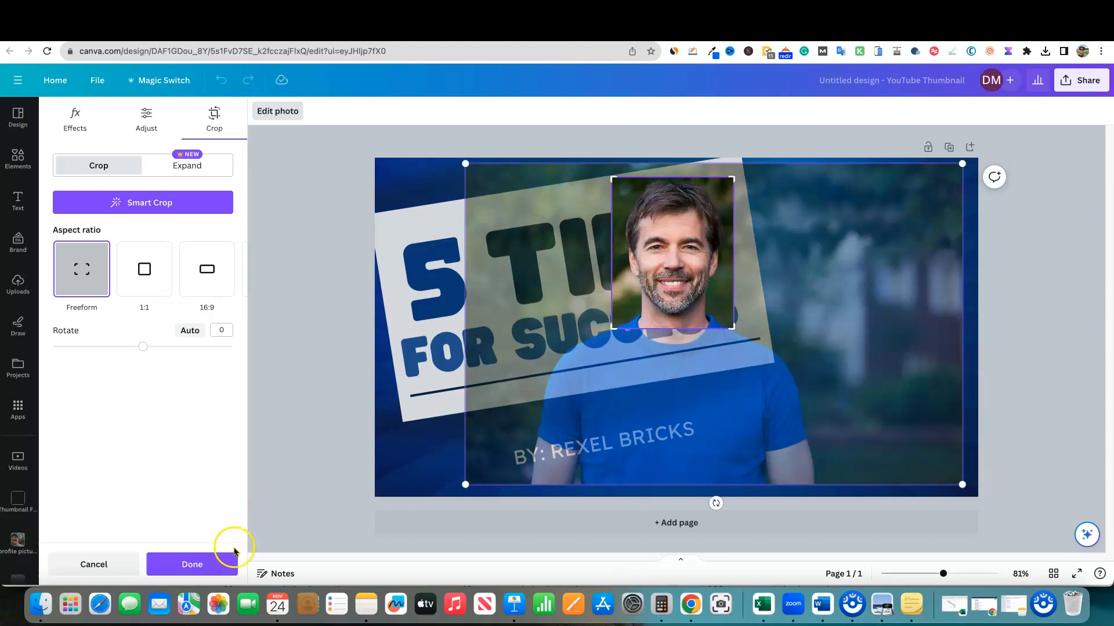
pyautogui.click(192, 565)
# Move the cropped headshot into the thumbnail's lower-right corner and enlarge it to nearly the full height of the design
pyautogui.moveTo(679, 255); pyautogui.dragTo(925, 424)
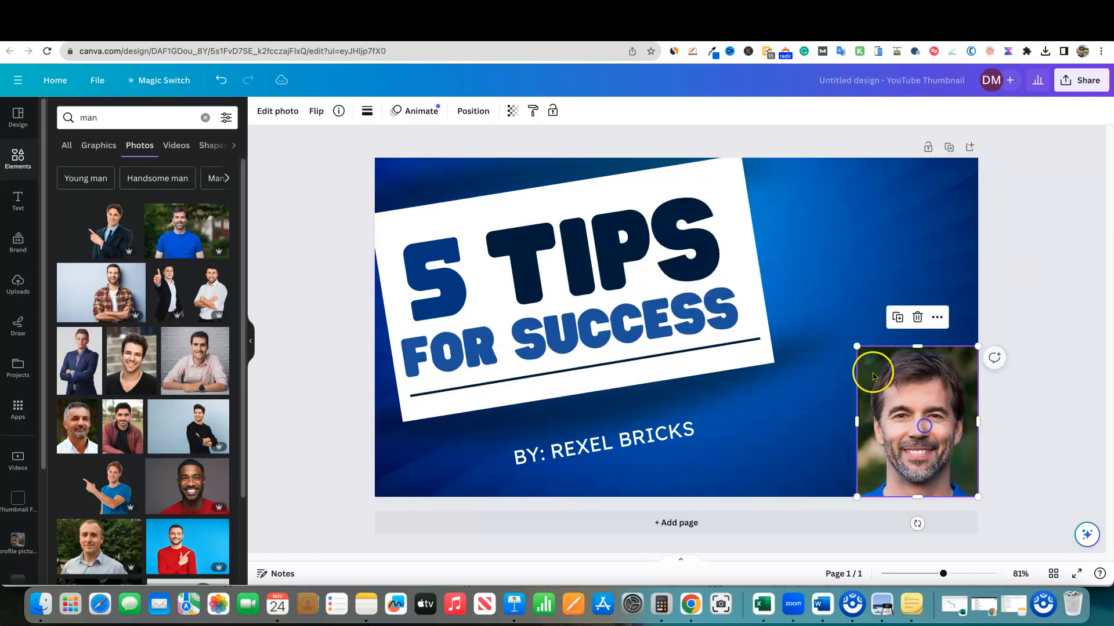
pyautogui.moveTo(858, 347); pyautogui.dragTo(738, 198)
pyautogui.click(1042, 318)
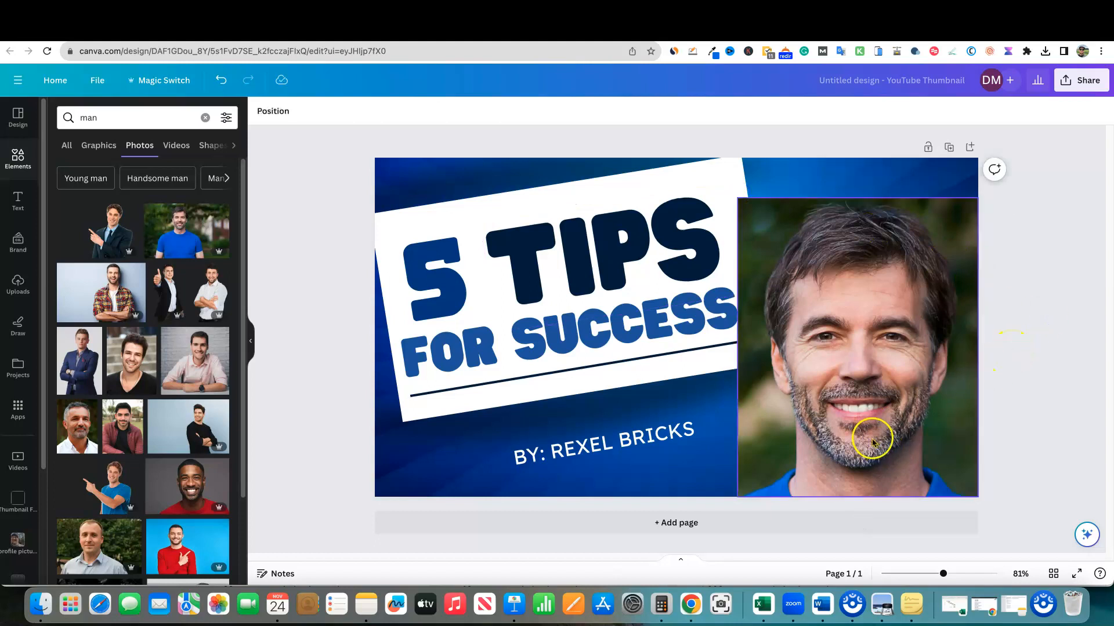
pyautogui.click(1018, 350)
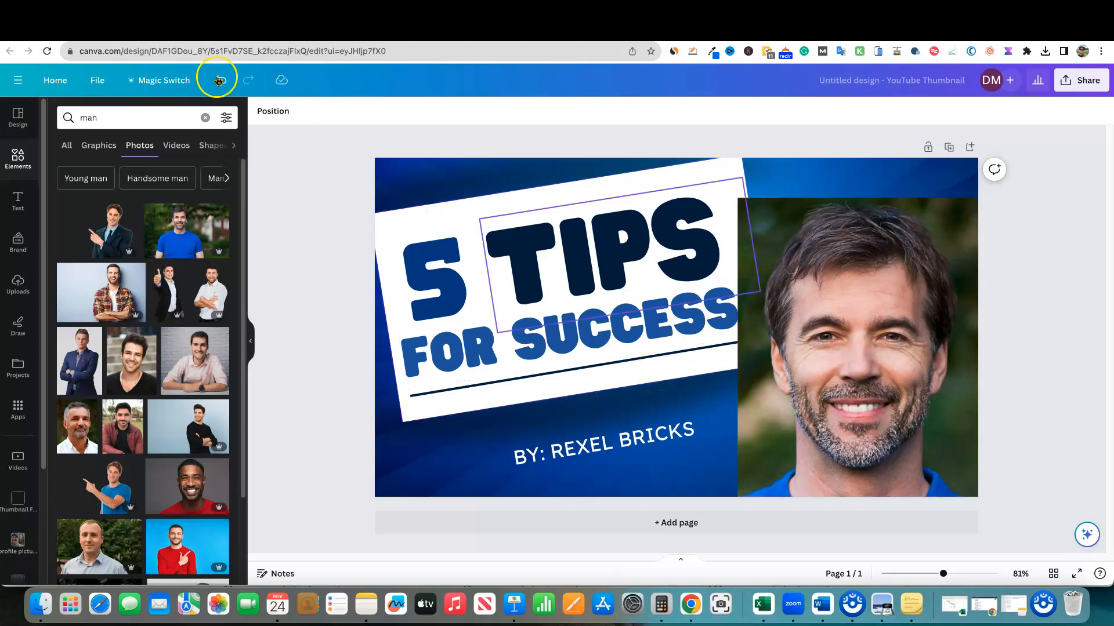
pyautogui.click(812, 317)
pyautogui.click(285, 117)
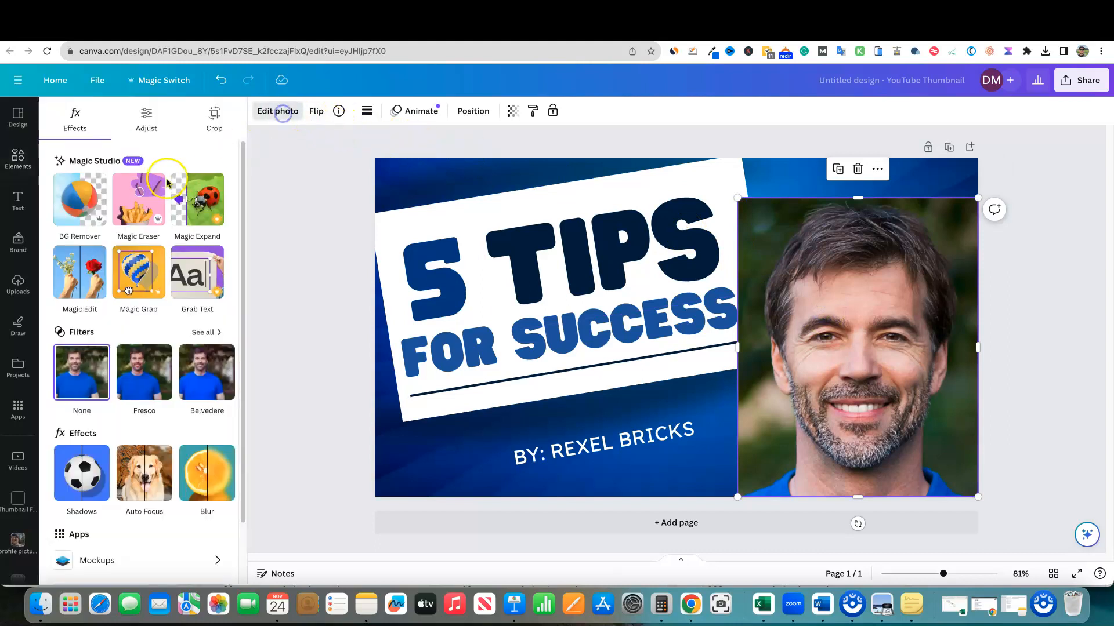
pyautogui.click(214, 120)
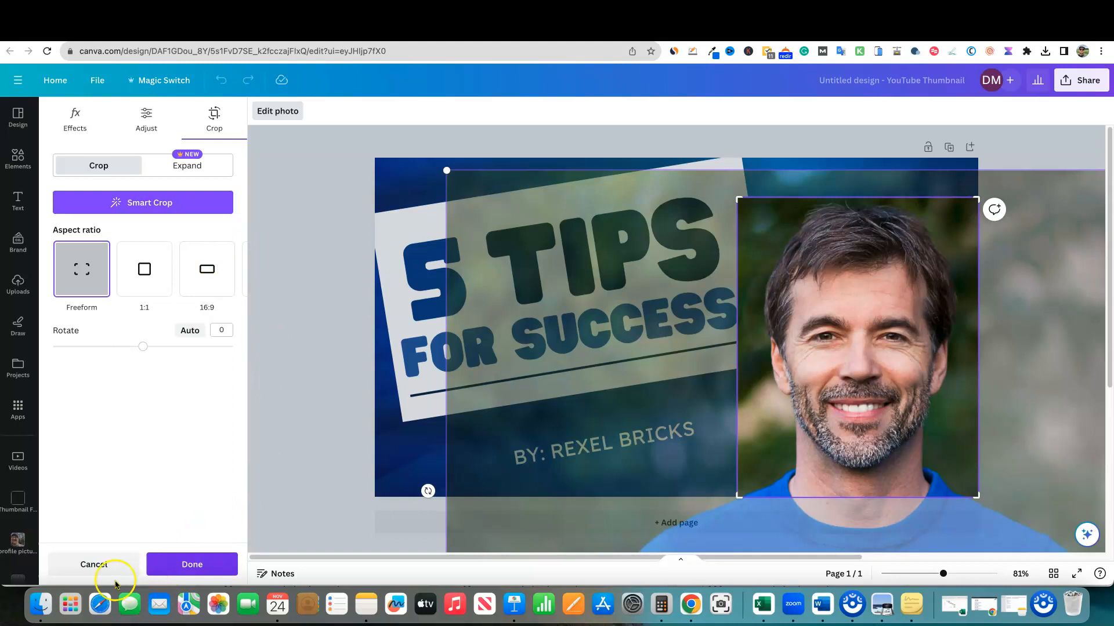
pyautogui.click(94, 564)
pyautogui.click(353, 312)
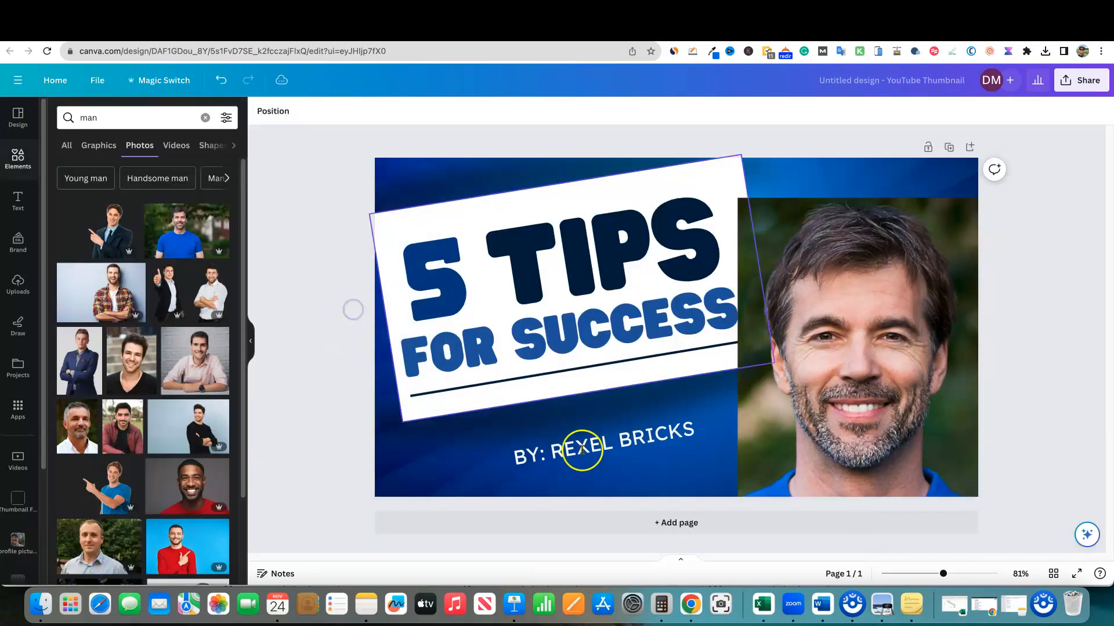
# Show the "How to Crop on Canva" sticky note, and switch to the Canva Creatives Hub videos page on YouTube
pyautogui.click(912, 604)
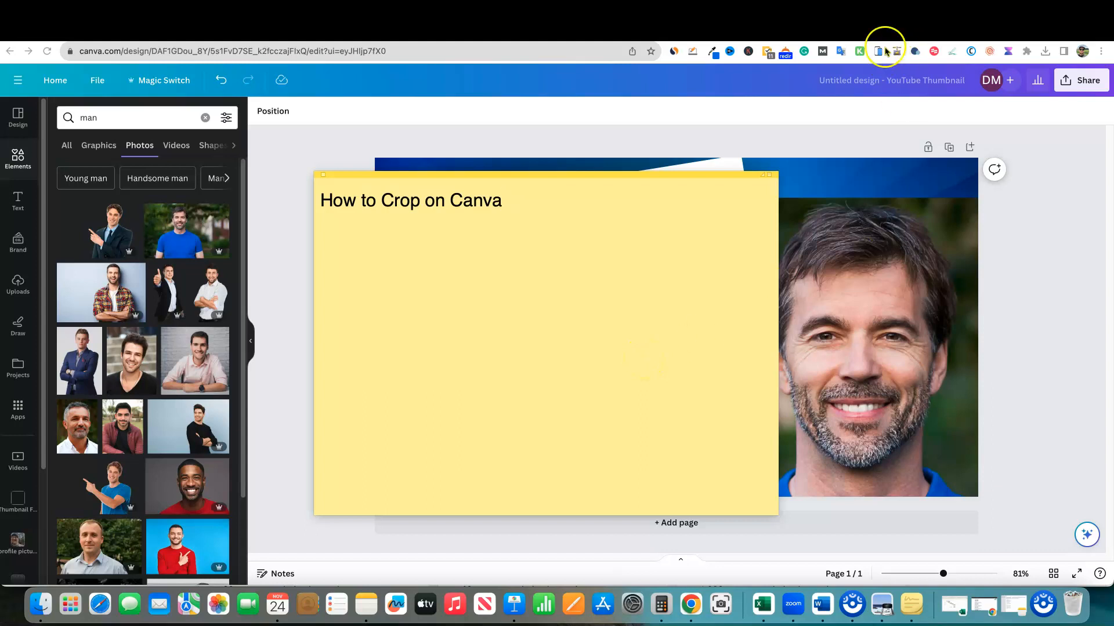
pyautogui.click(886, 29)
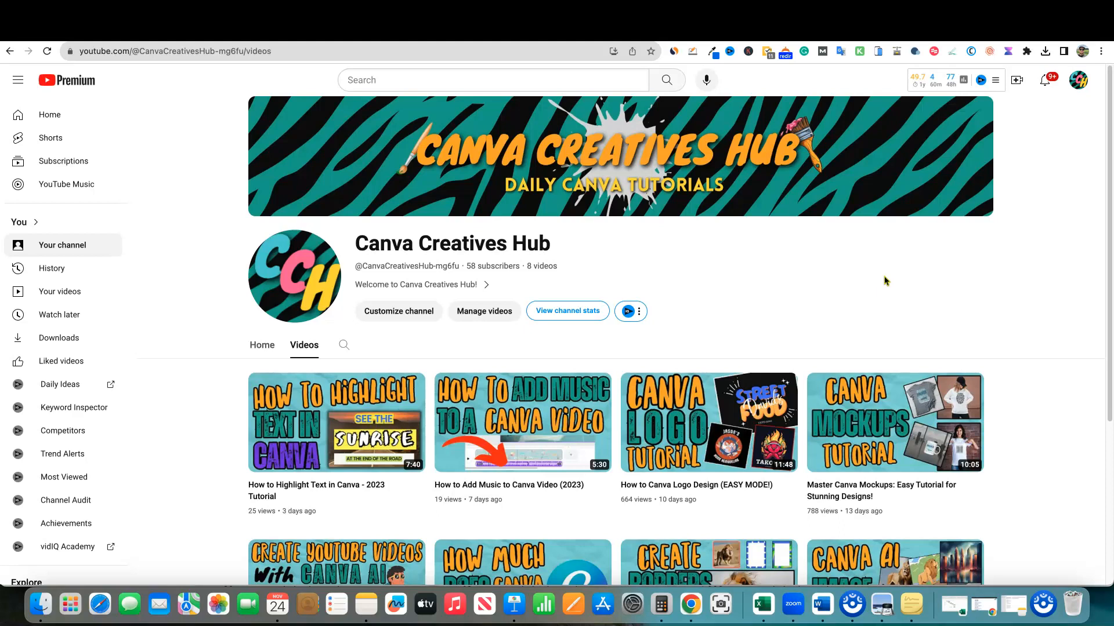
pyautogui.click(877, 278)
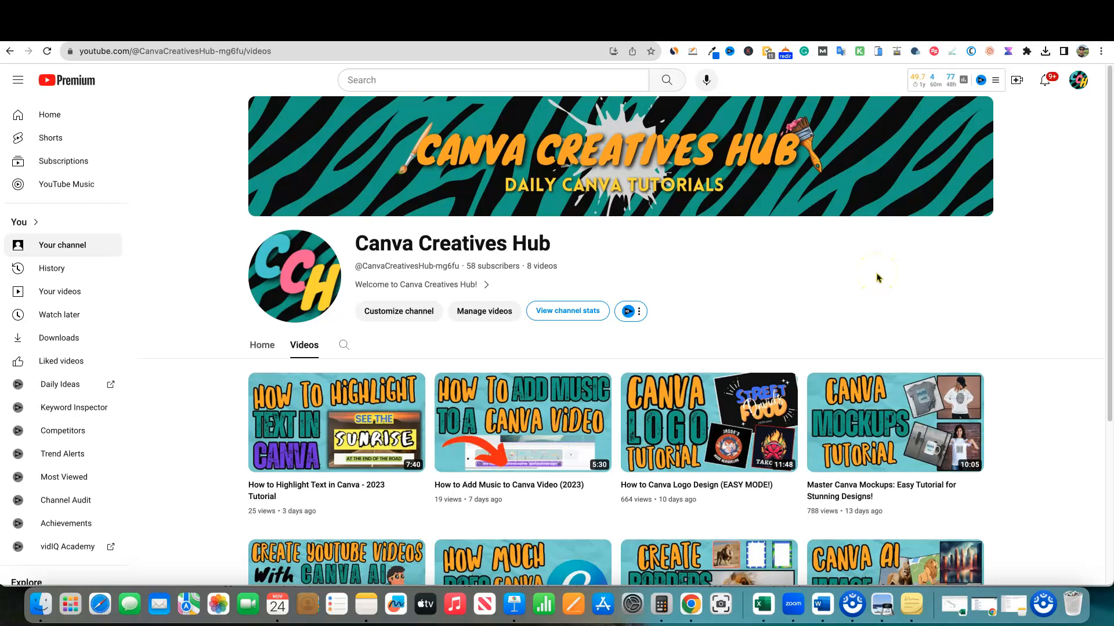